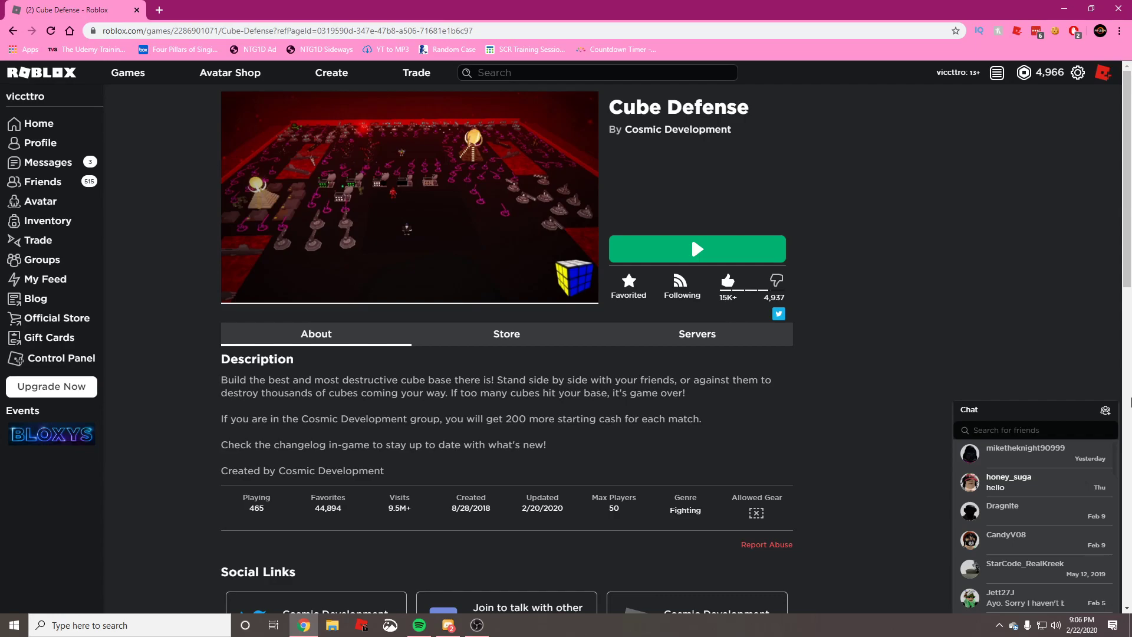
Step: Open the Run dialog from Windows search and enter regedit as the program to launch
click(72, 625)
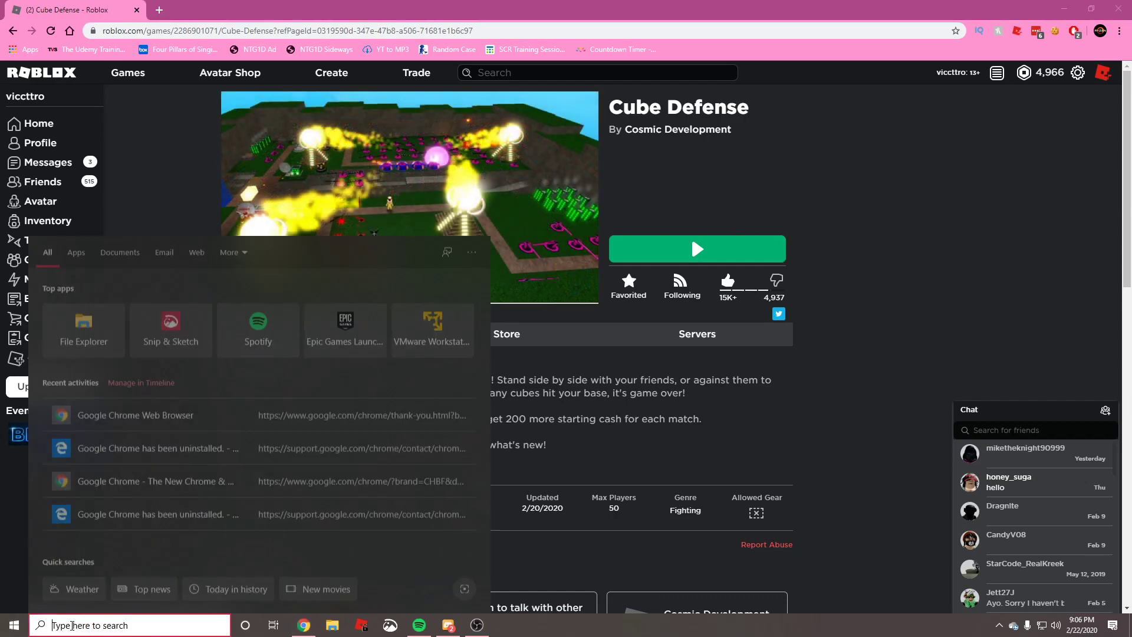
text(RUN)
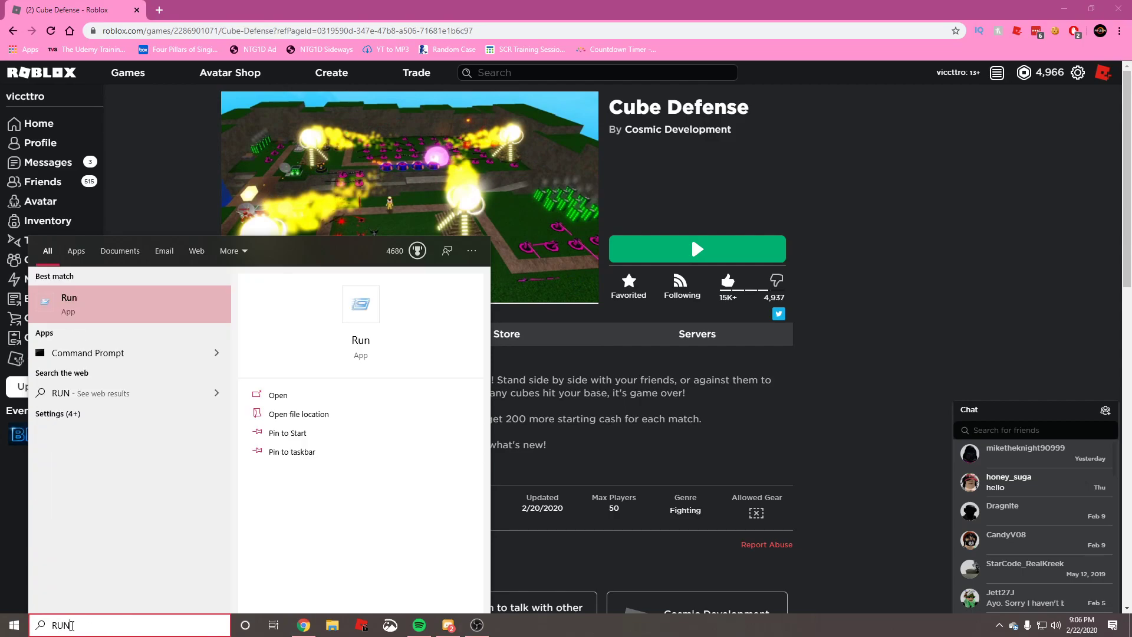
click(203, 313)
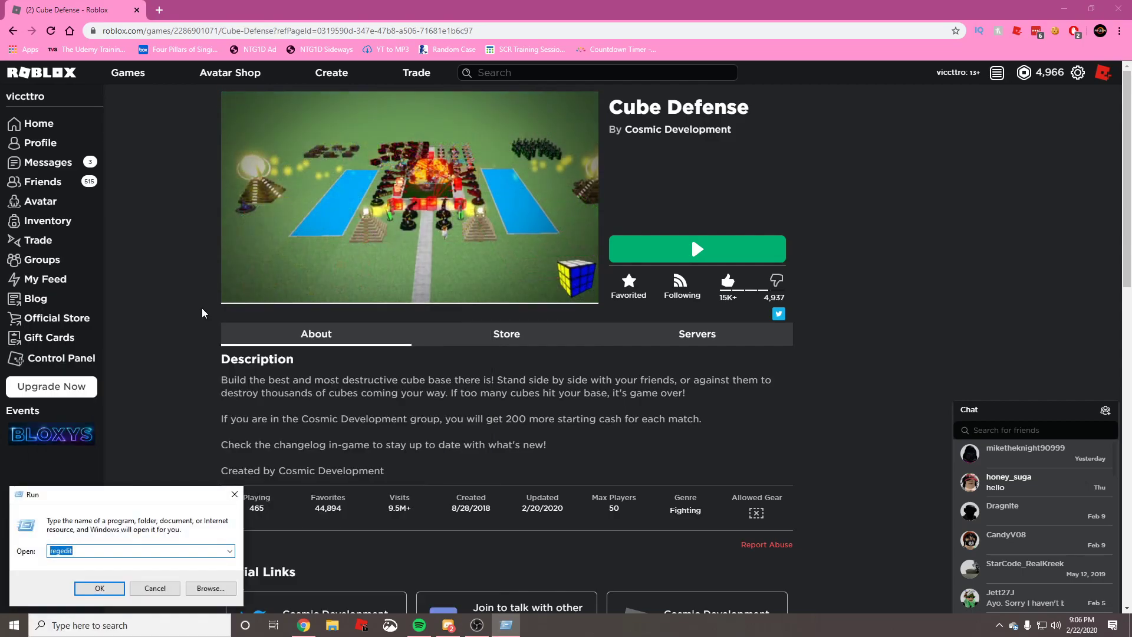
click(99, 550)
key(BackSpace)
key(BackSpace)
key(BackSpace)
key(BackSpace)
key(BackSpace)
key(BackSpace)
key(BackSpace)
text(RE)
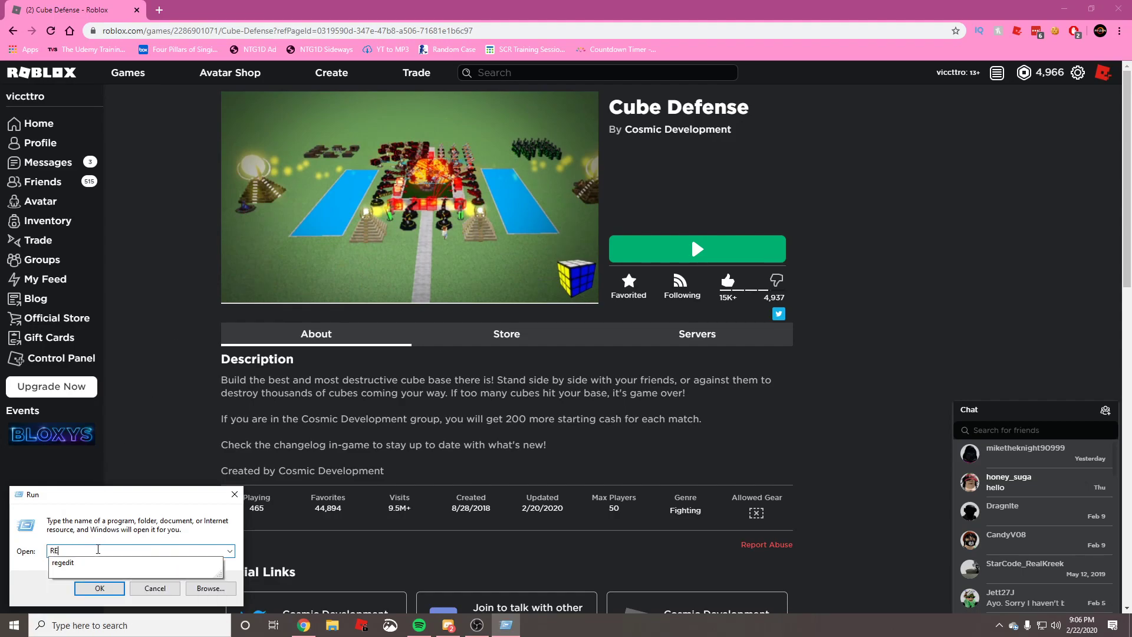
text(GED)
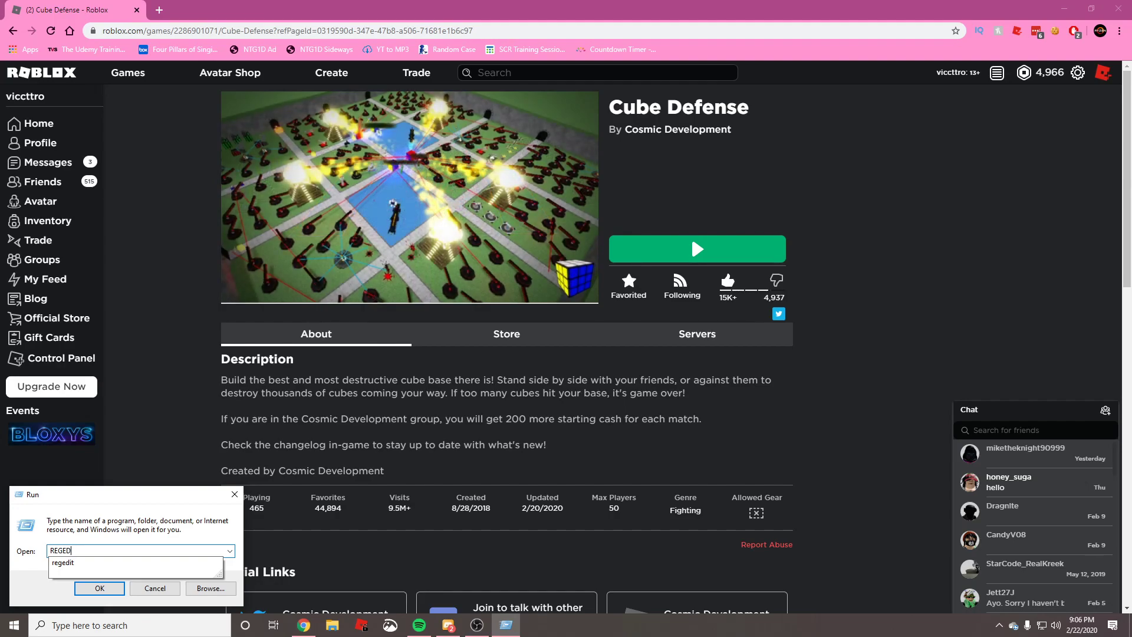
text(IT)
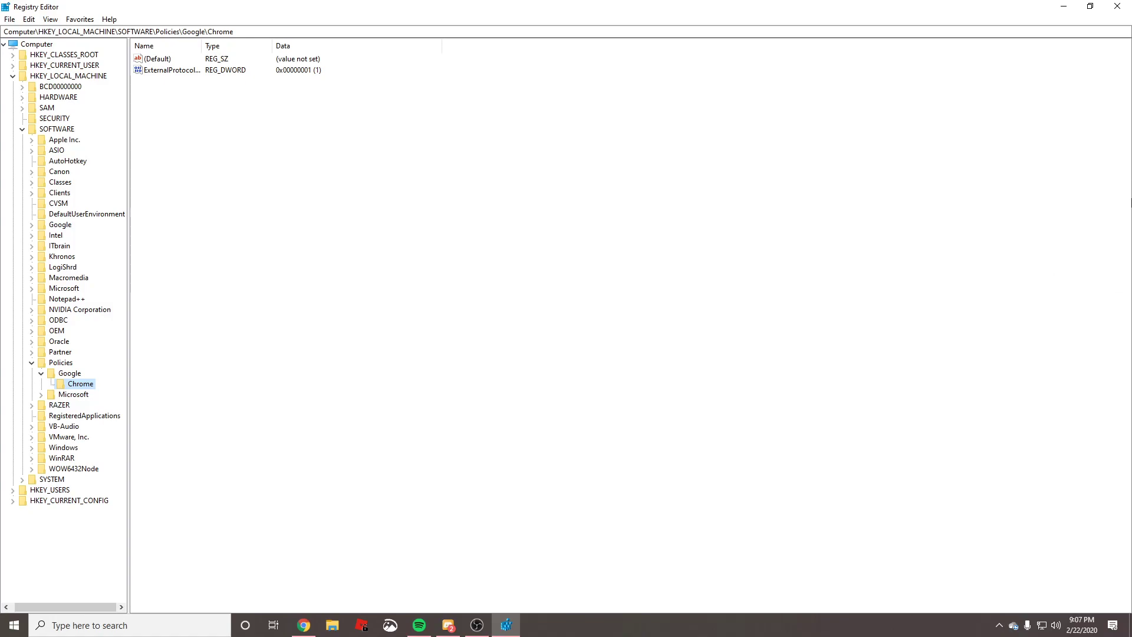
Step: Collapse the tree, then expand HKEY_LOCAL_MACHINE > SOFTWARE > Policies and select its Google key
click(23, 129)
click(17, 76)
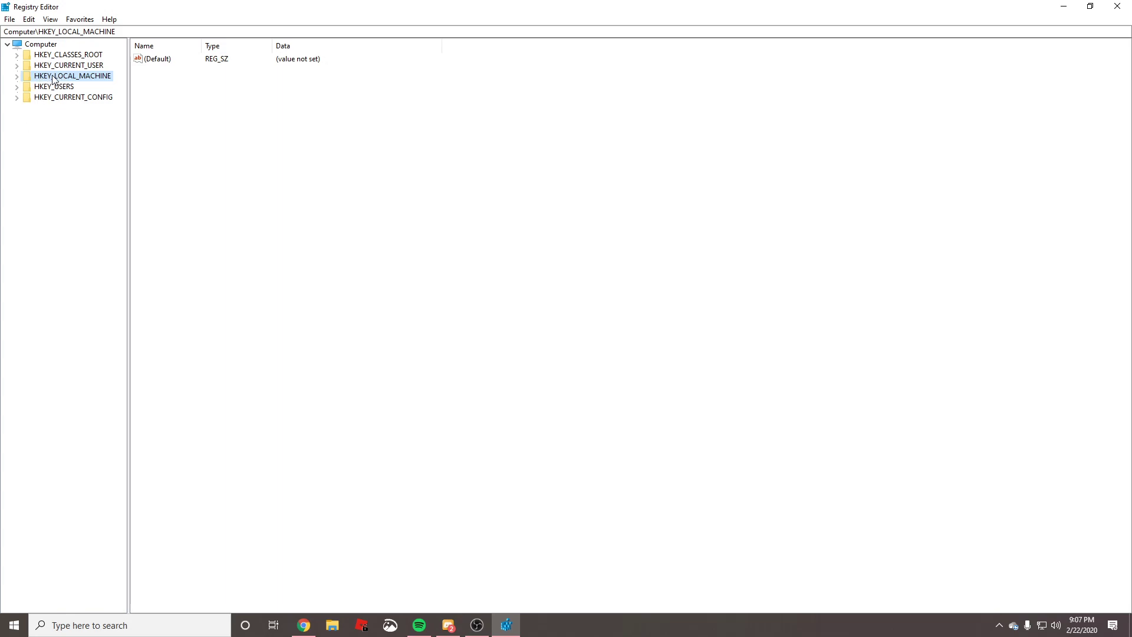
click(17, 76)
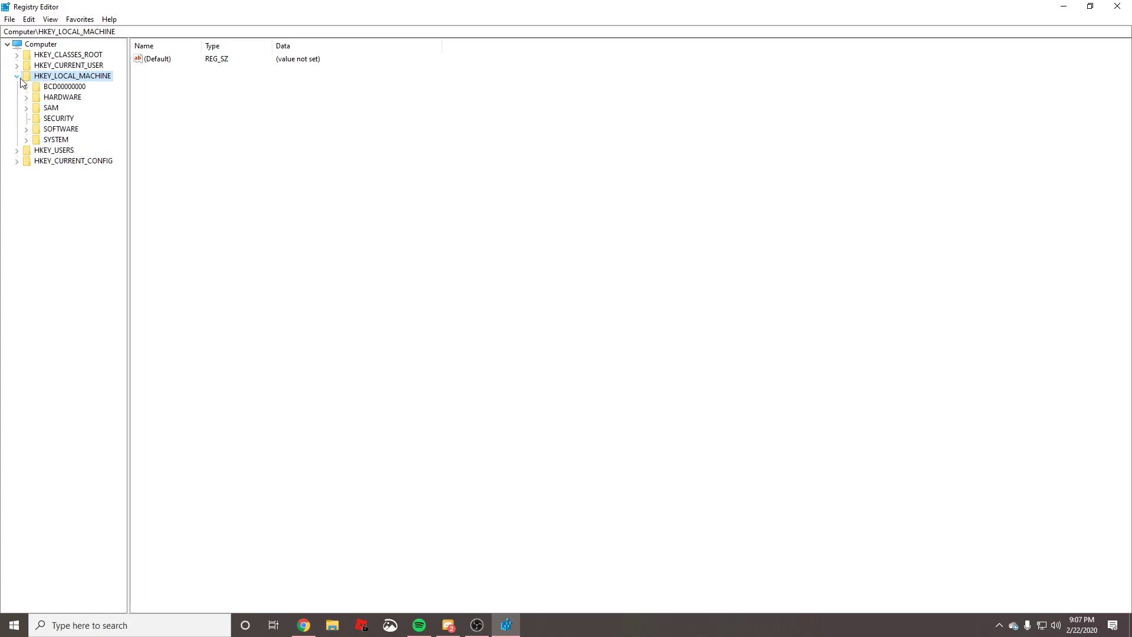
click(38, 132)
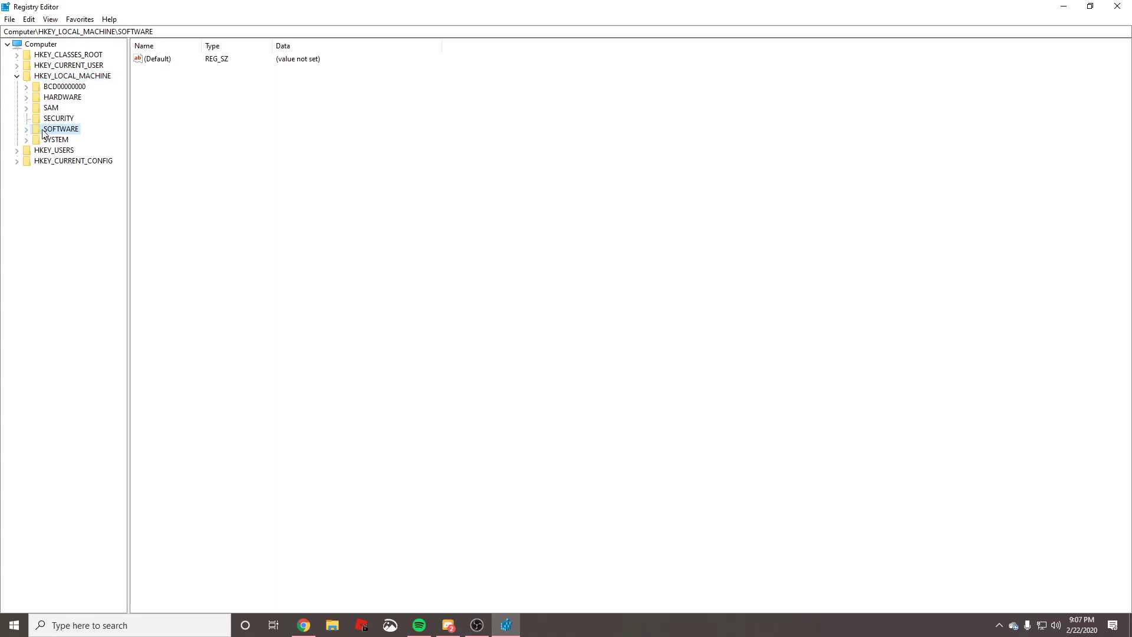
click(27, 130)
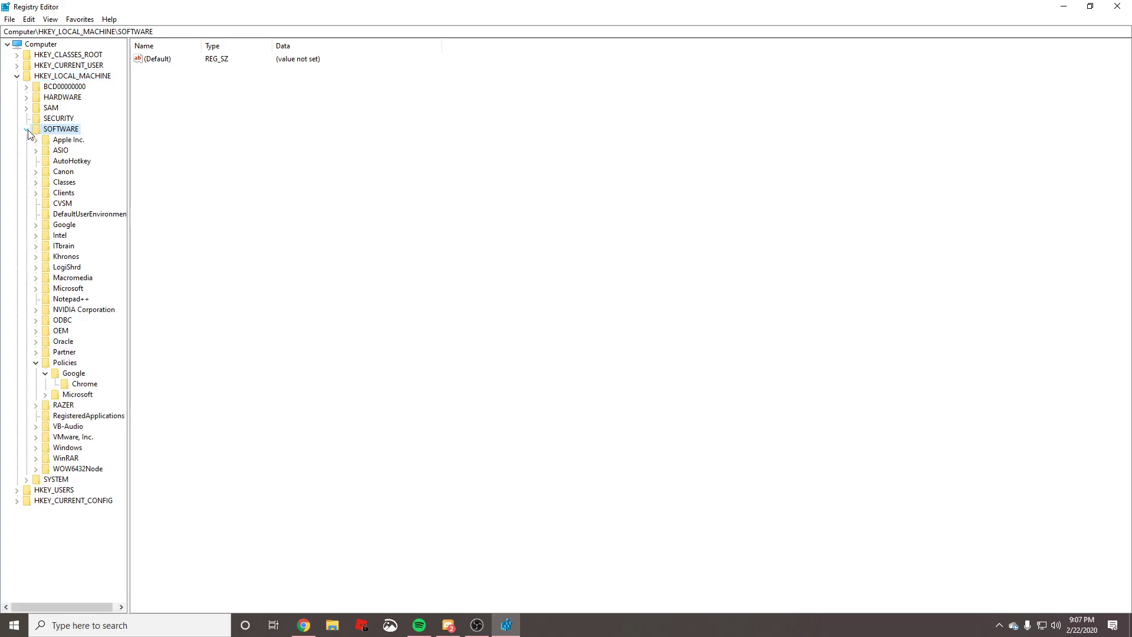
click(36, 362)
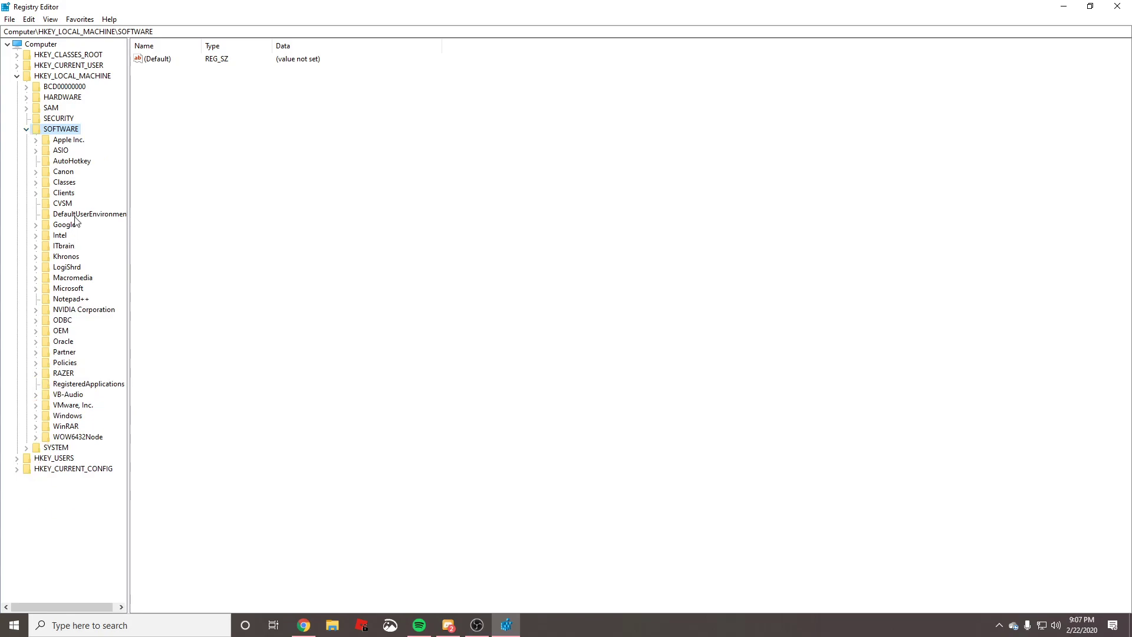
click(65, 366)
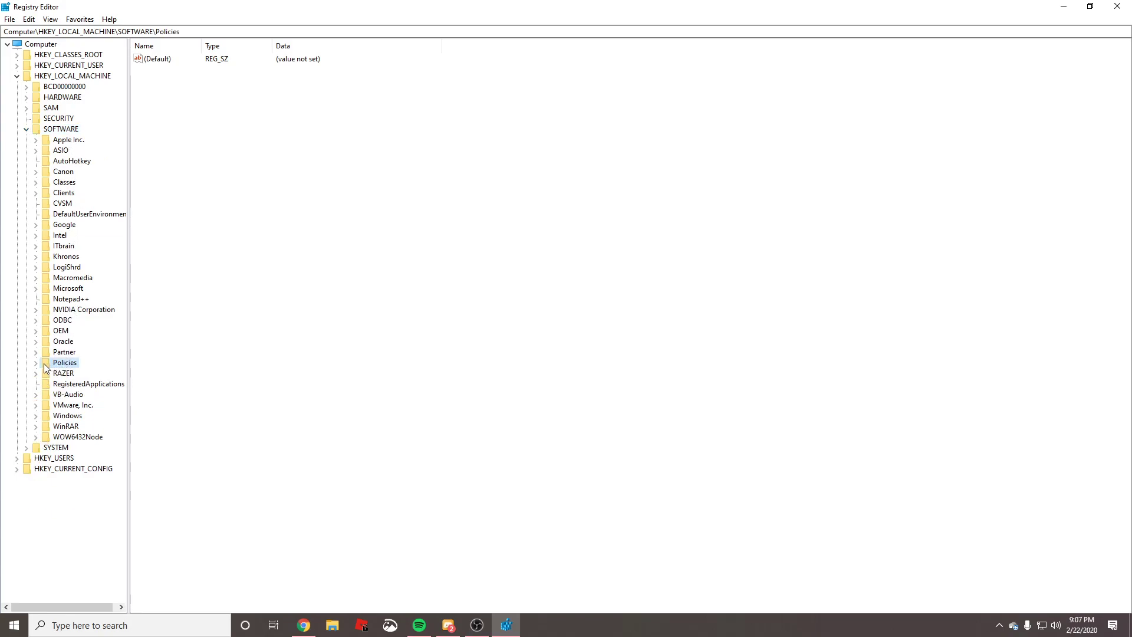
click(36, 363)
click(45, 374)
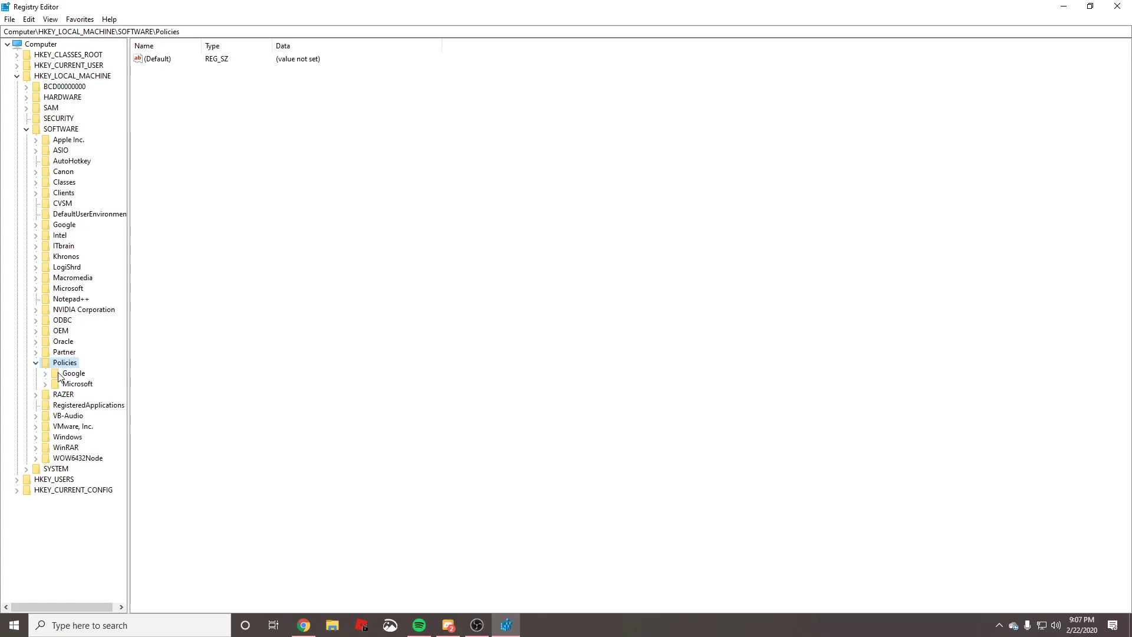
click(68, 374)
Step: Delete the Google key and its subkeys under Policies, confirming the deletion, then select Policies
right_click(67, 375)
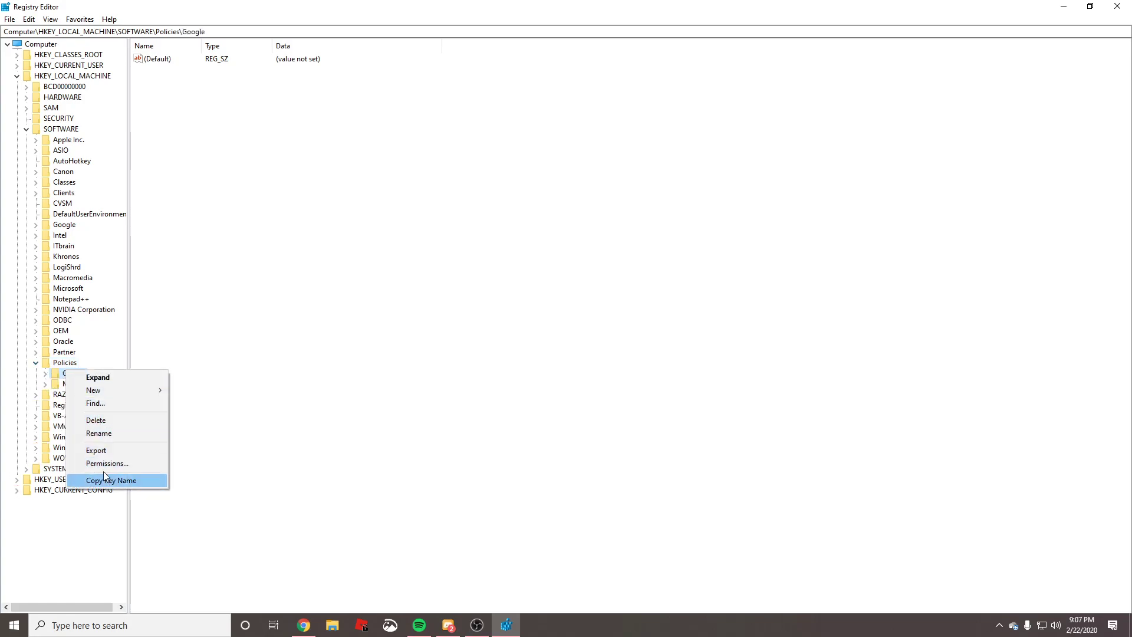
click(104, 420)
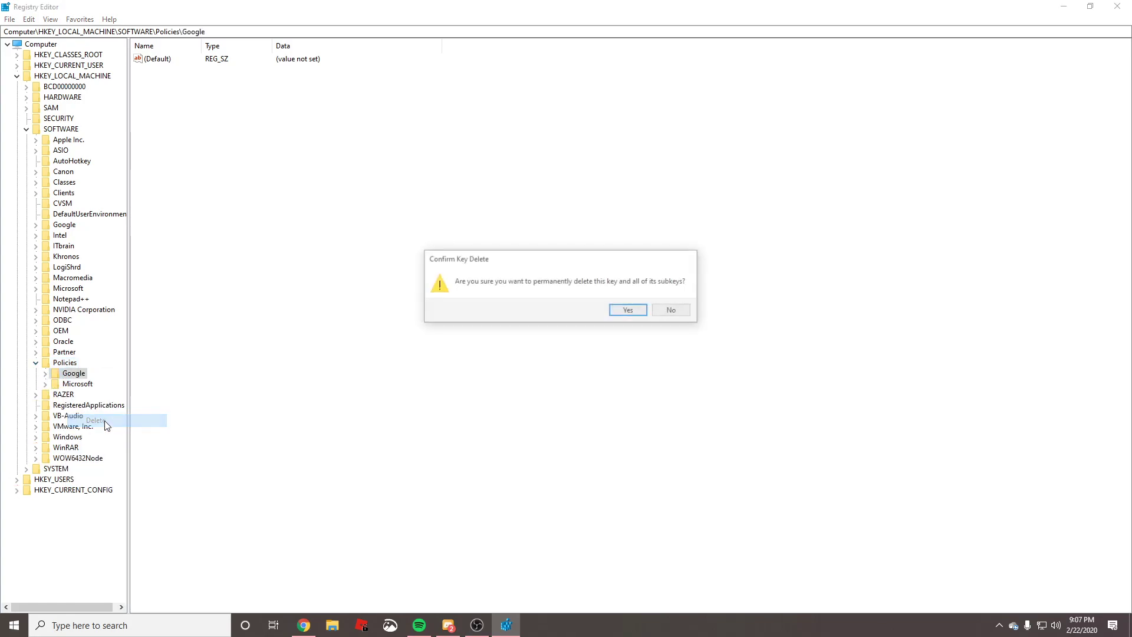
click(634, 312)
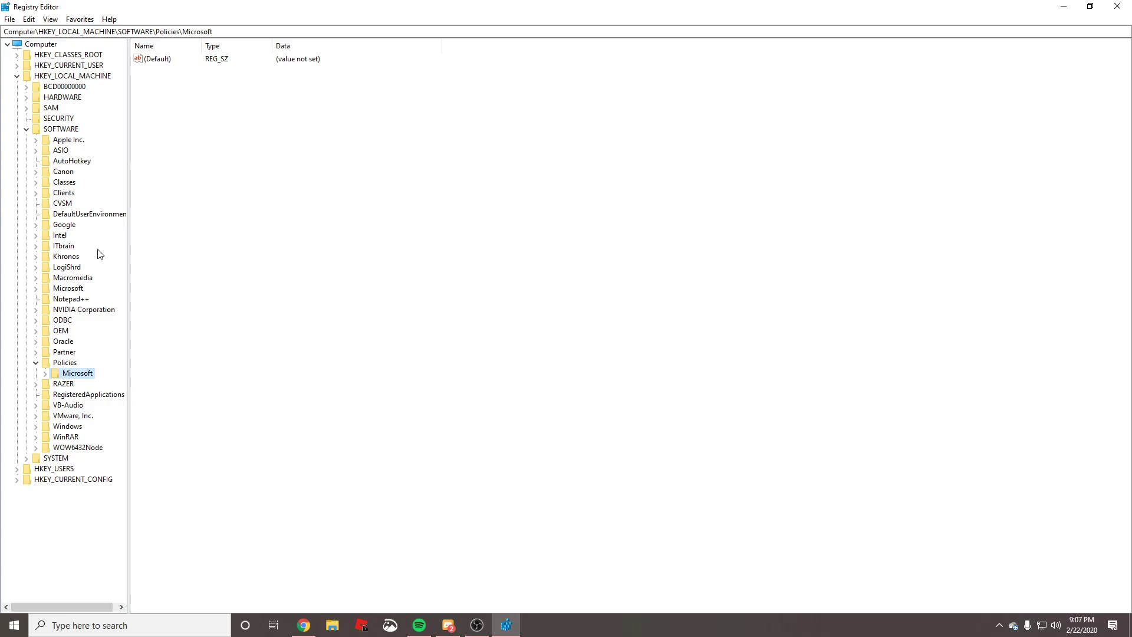
click(66, 364)
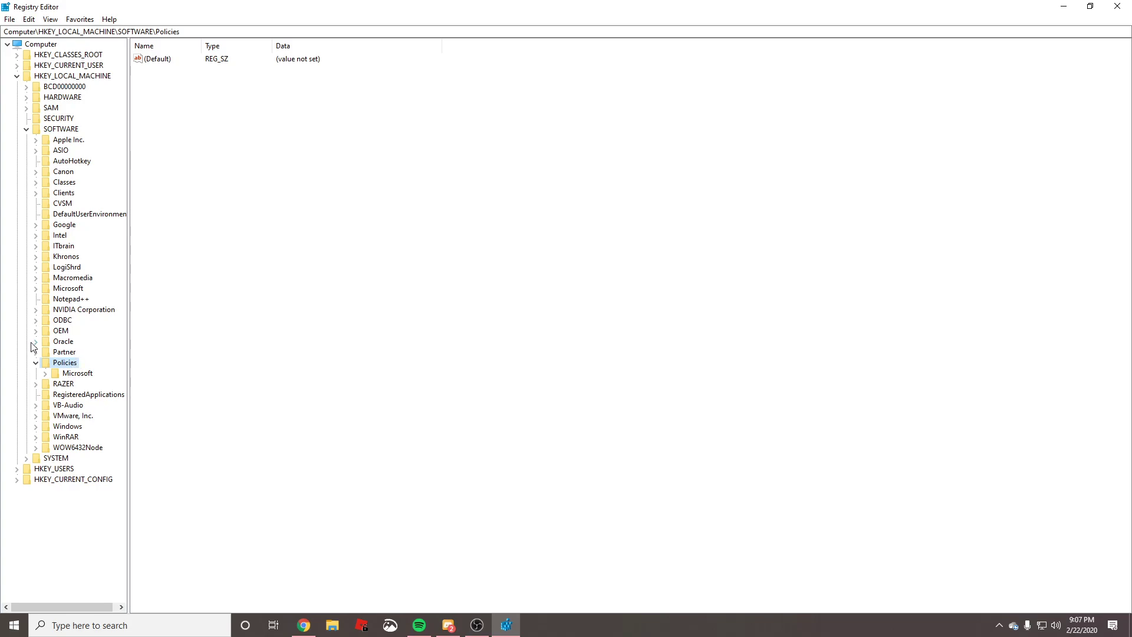
Step: Create New Key #1 under Policies via Edit > New > Key
double_click(57, 368)
double_click(49, 368)
click(52, 376)
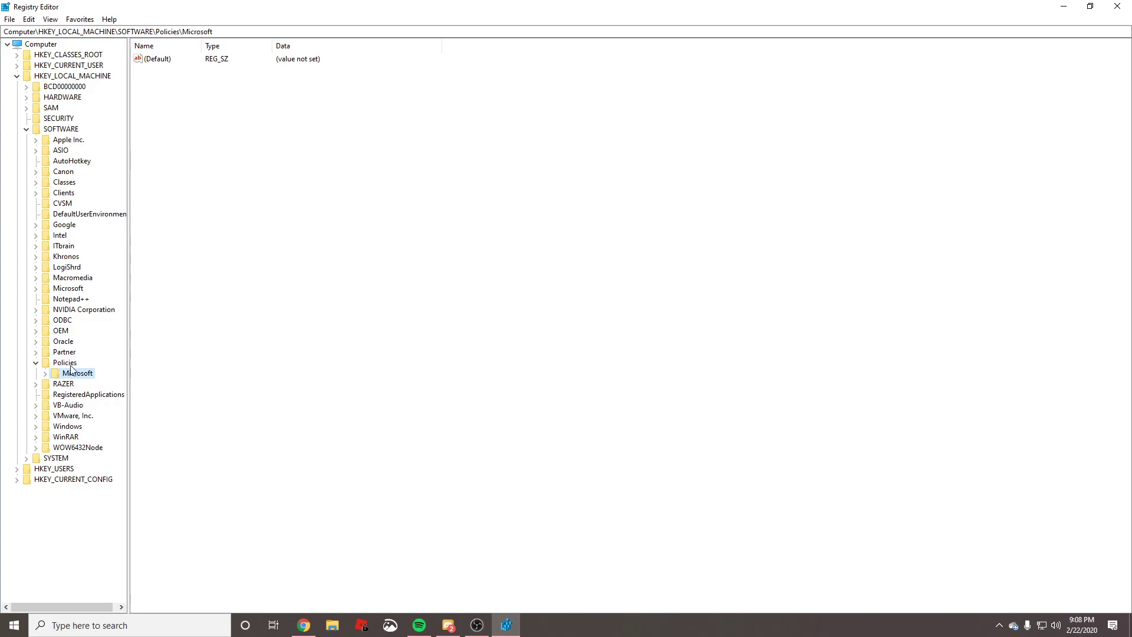
click(72, 366)
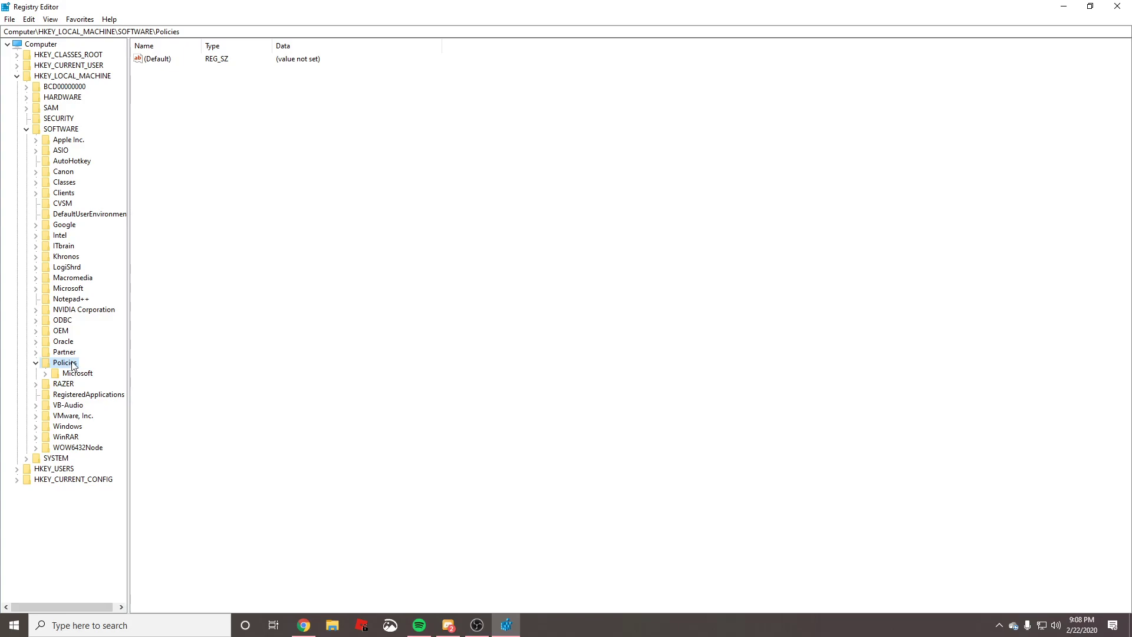
click(28, 20)
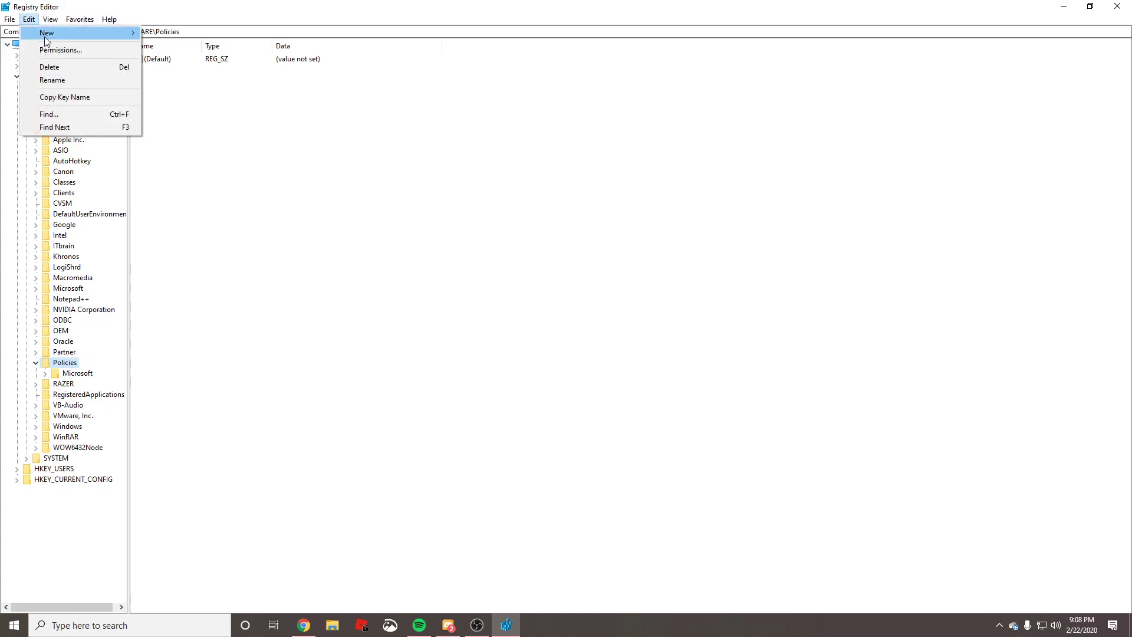
mouse_move(45, 35)
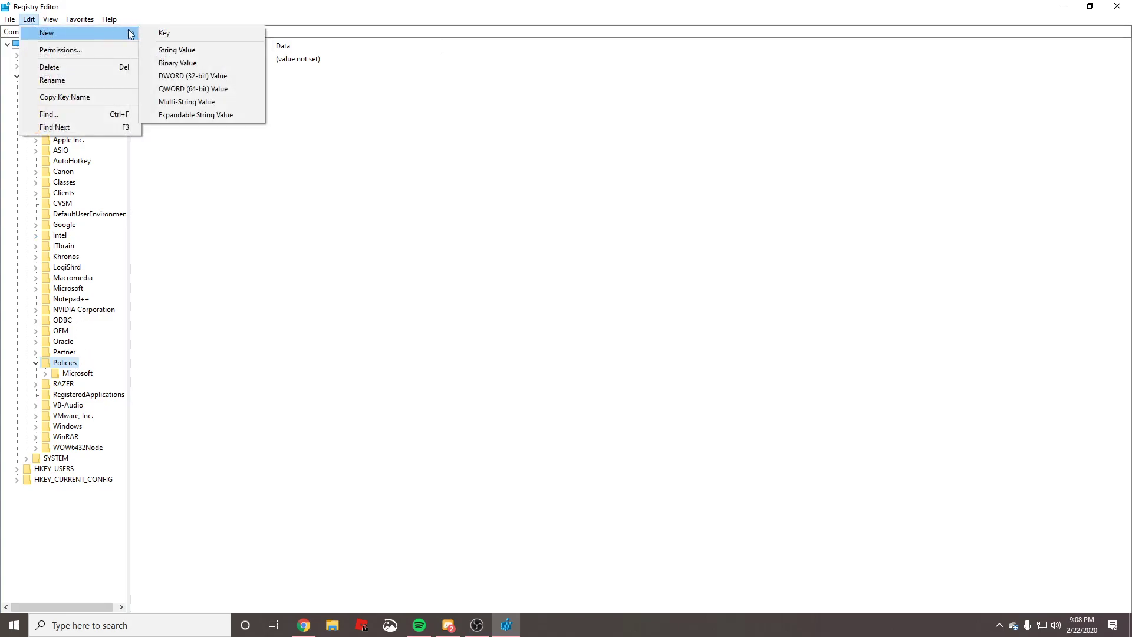
click(162, 33)
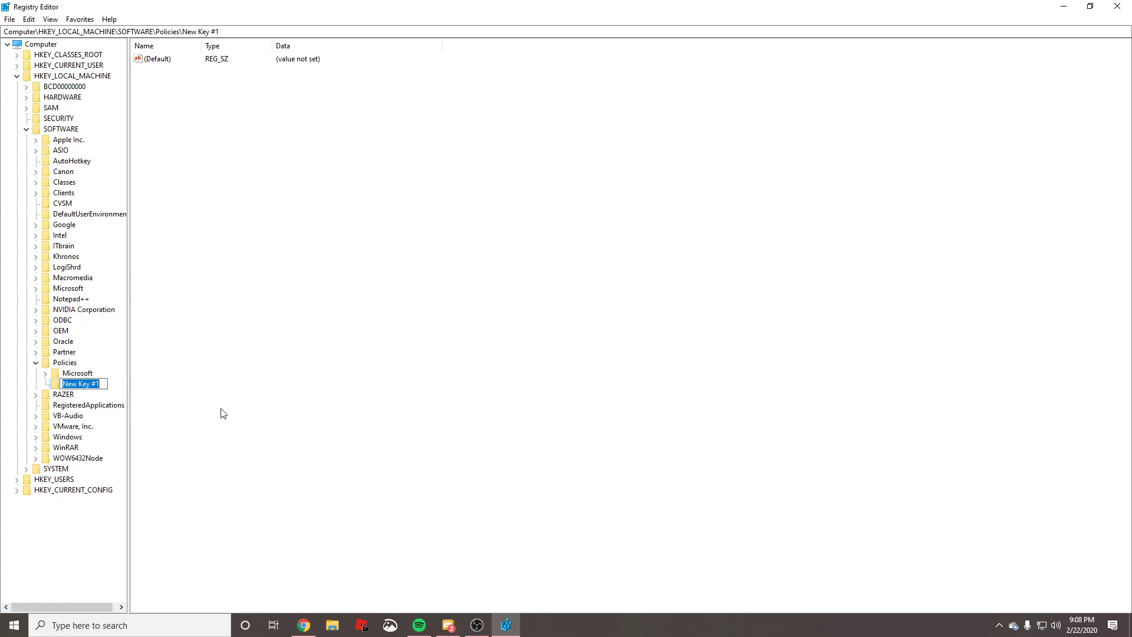
Step: Rename New Key #1 to 'Google' so it sits beside Microsoft under Policies
click(260, 501)
click(83, 373)
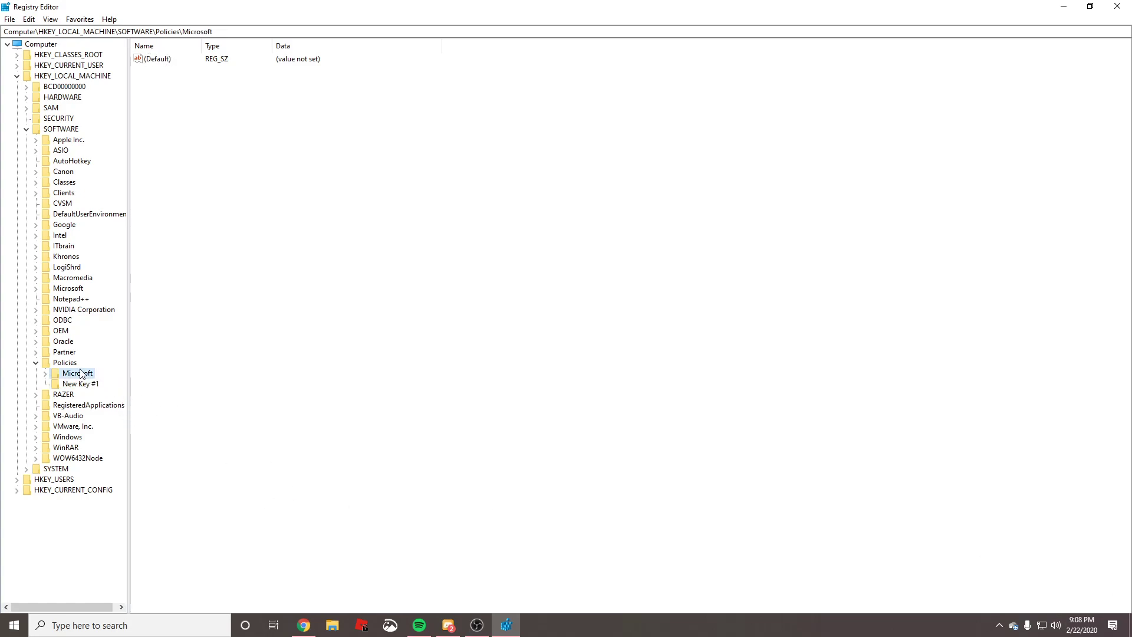
click(88, 384)
click(87, 375)
click(87, 384)
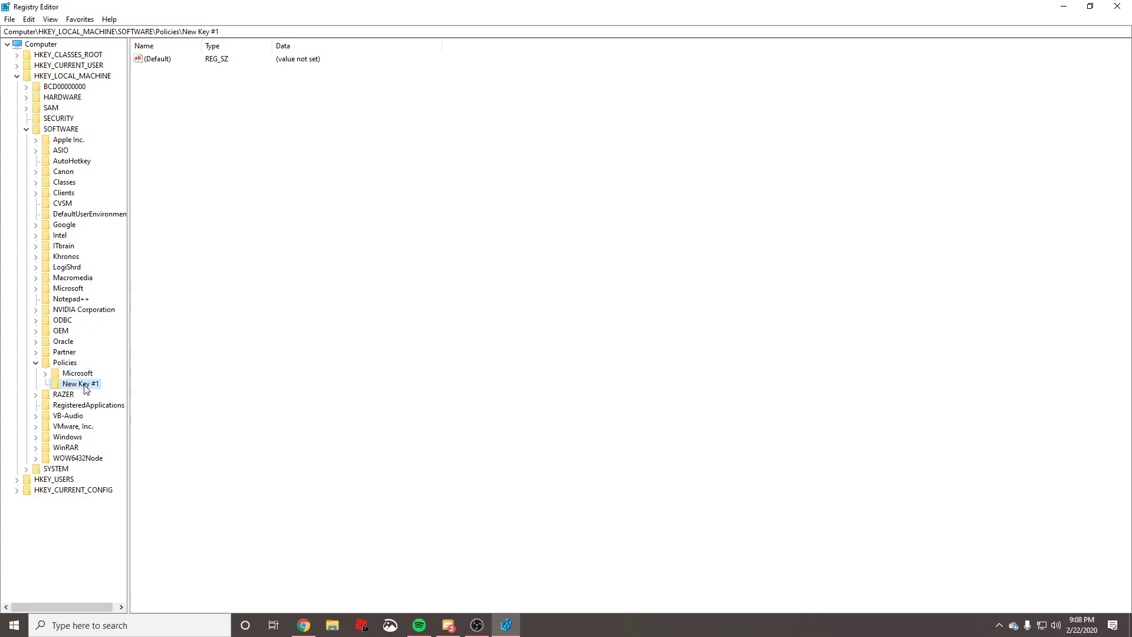
right_click(86, 388)
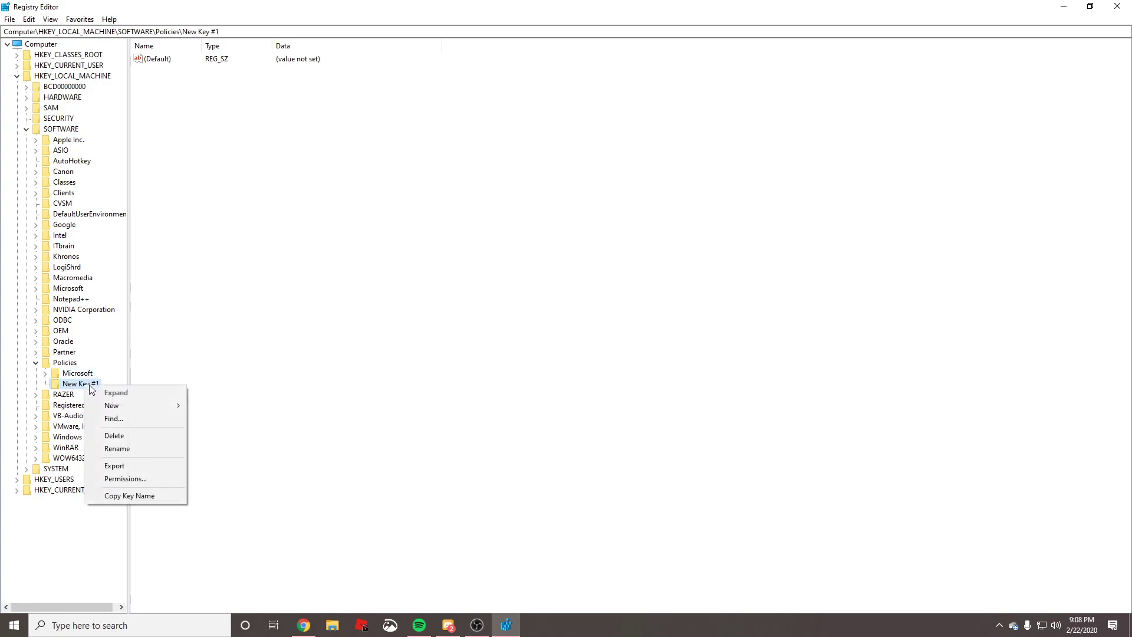
click(112, 452)
key(BackSpace)
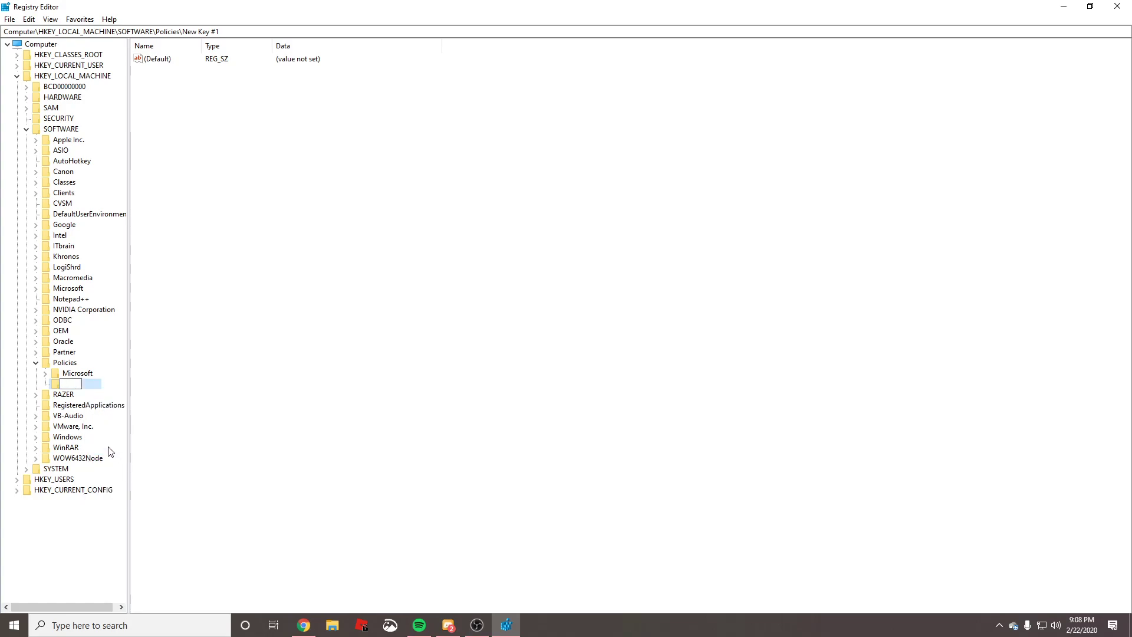
text(Google)
key(Return)
click(85, 375)
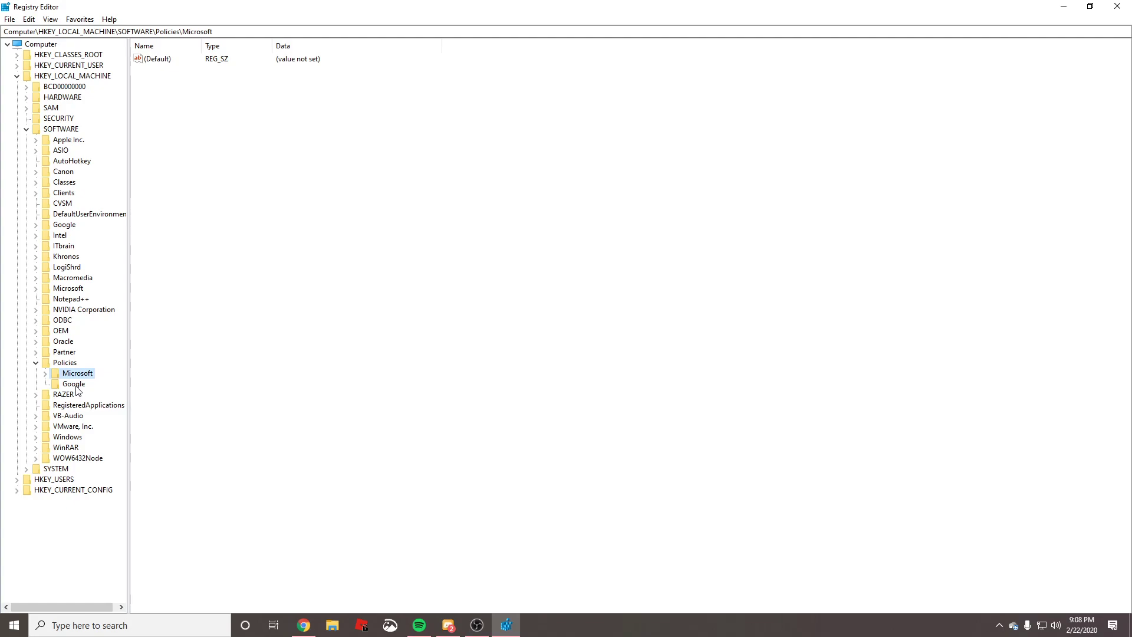
click(76, 385)
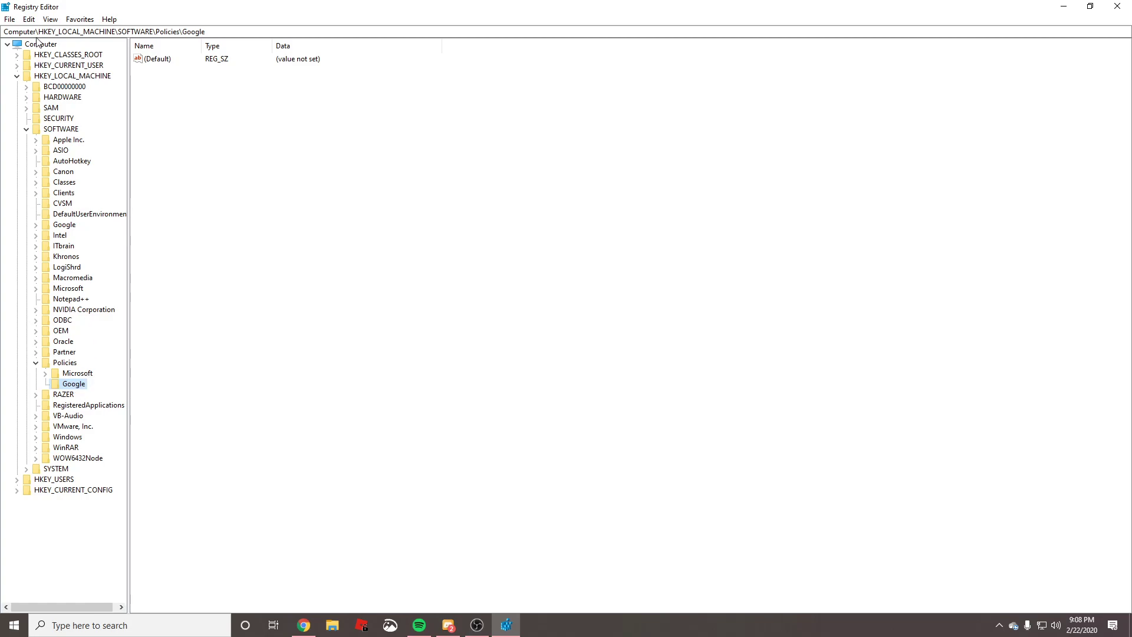
Step: Add a subkey named 'Chrome' under Policies\Google
click(28, 19)
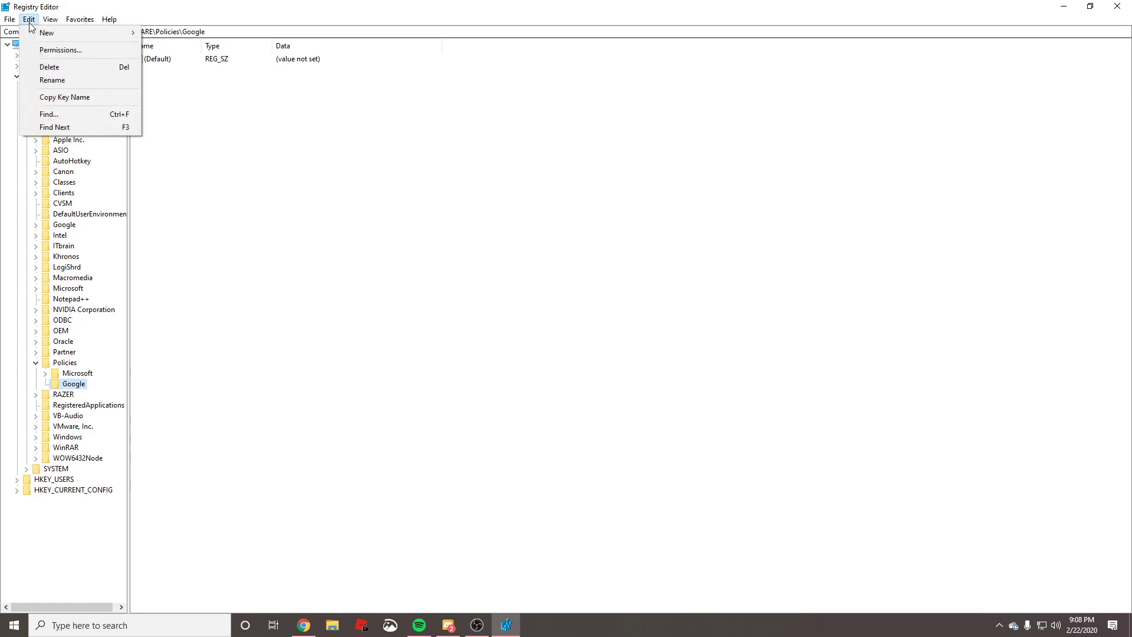
mouse_move(38, 30)
click(162, 33)
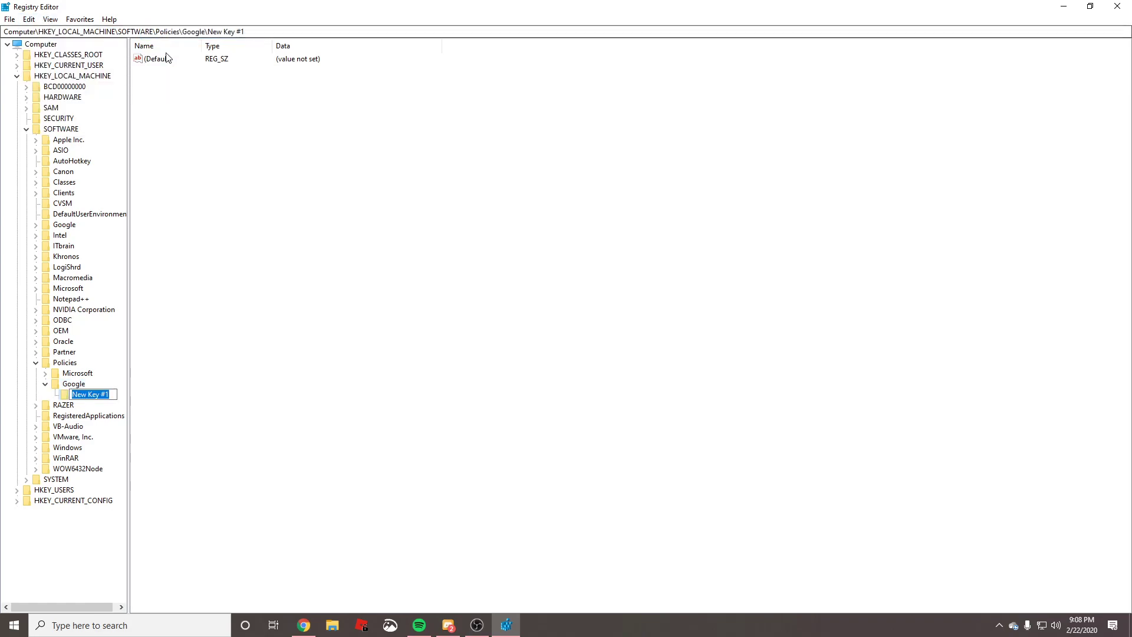
text(Chrome)
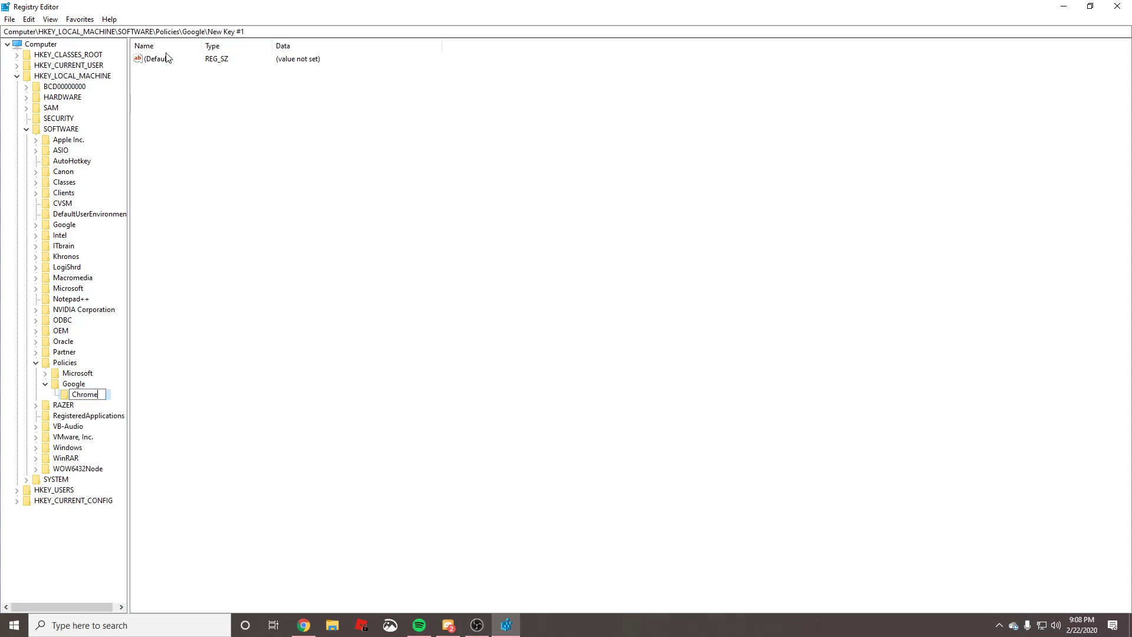
key(Return)
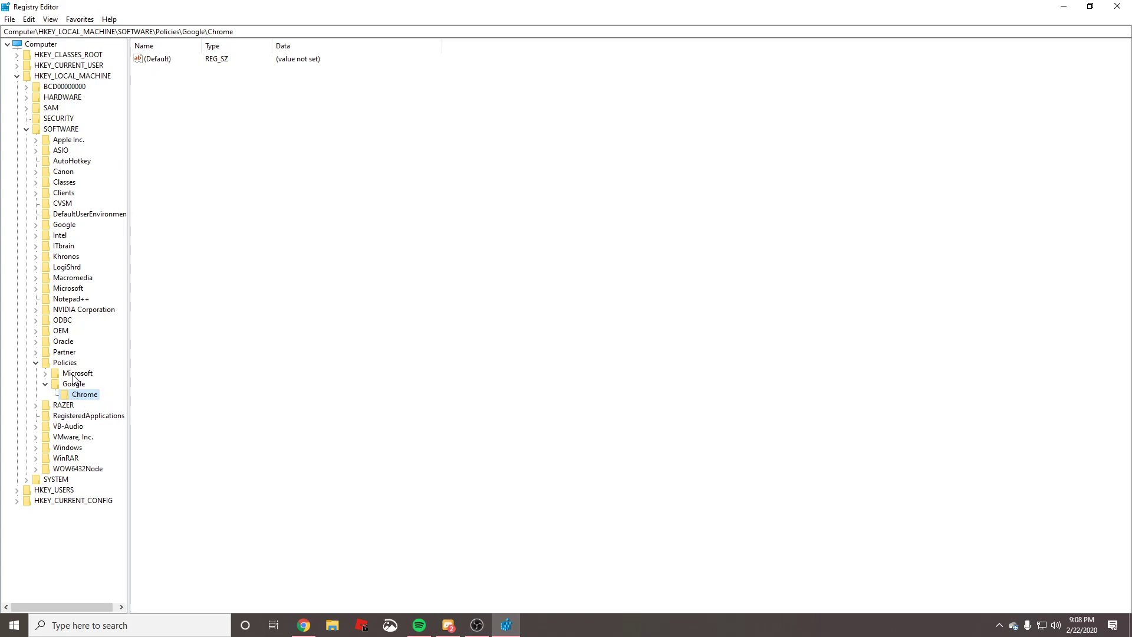
click(29, 19)
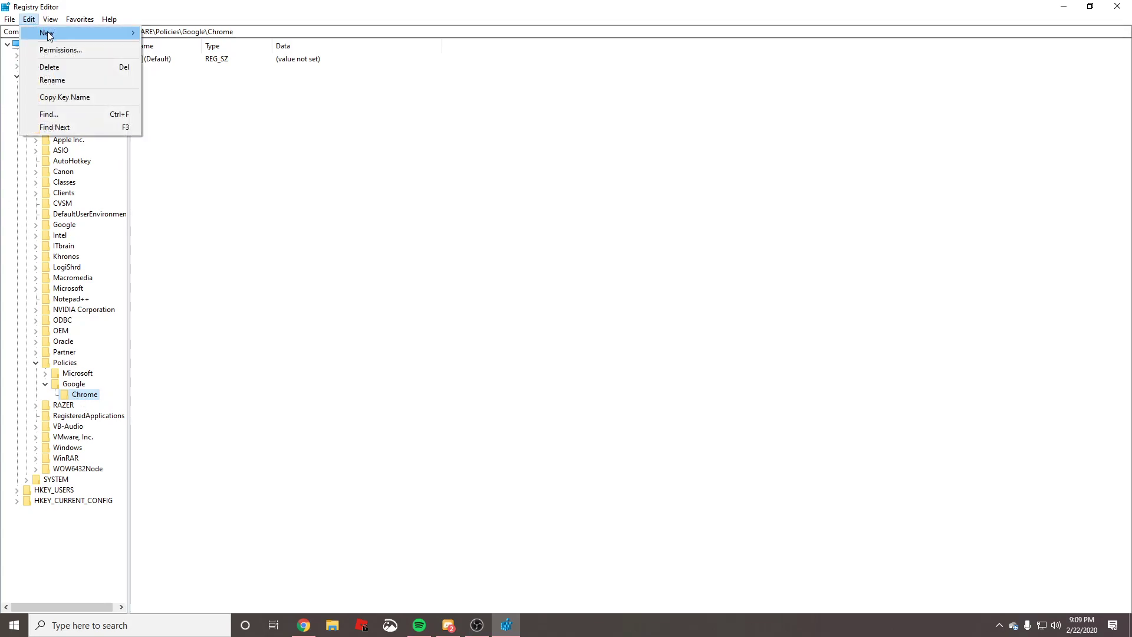
Step: Add a DWORD (32-bit) value, New Value #1, to the Chrome key
mouse_move(52, 35)
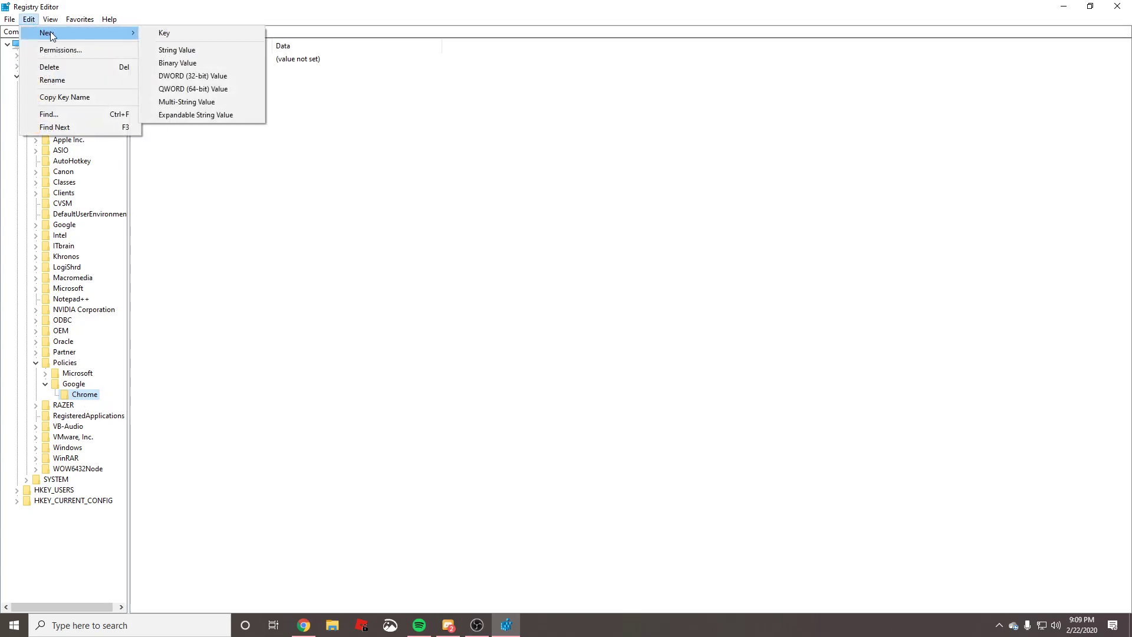
click(208, 76)
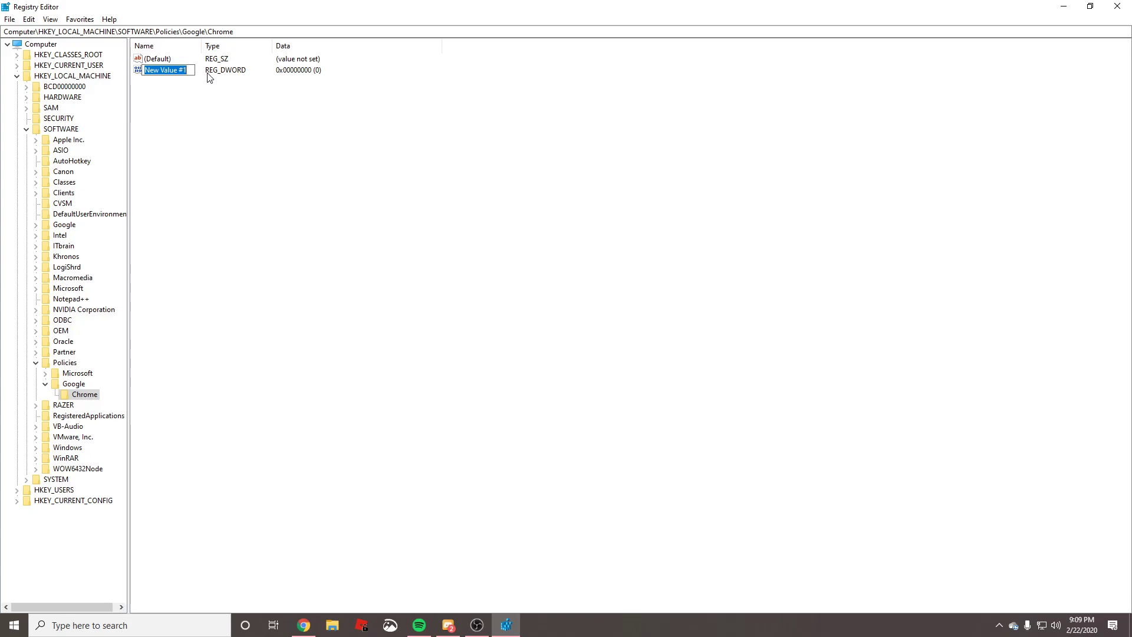
key(BackSpace)
click(183, 625)
Step: Switch to Chrome's Enterprise policy page for ExternalProtocolDialogShowAlwaysOpenCheckbox and read its details
click(304, 625)
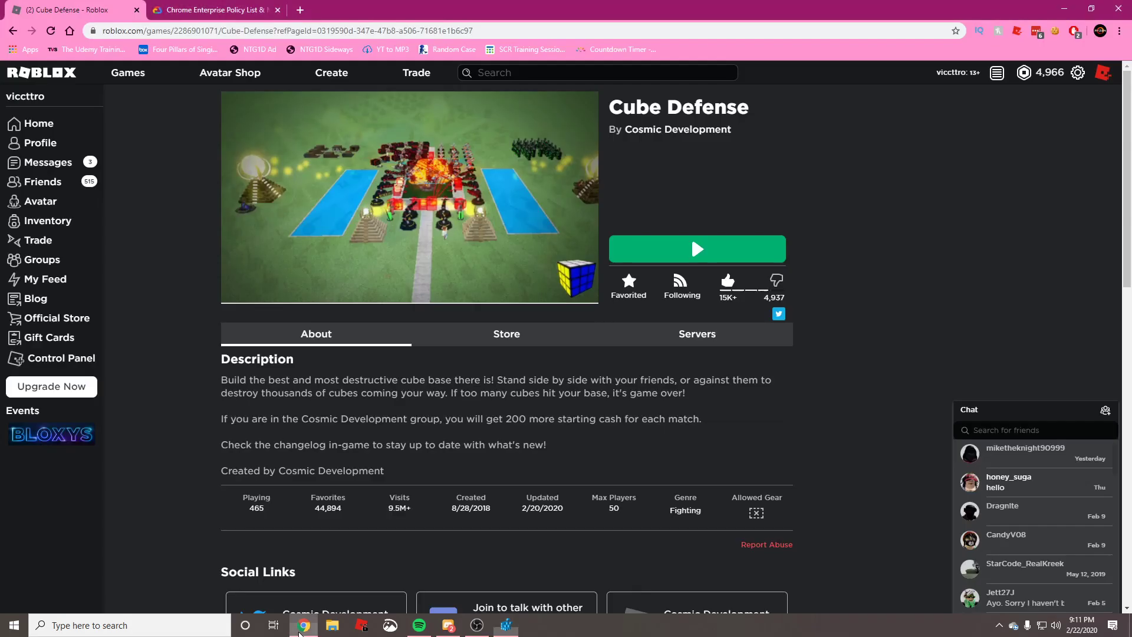
click(236, 10)
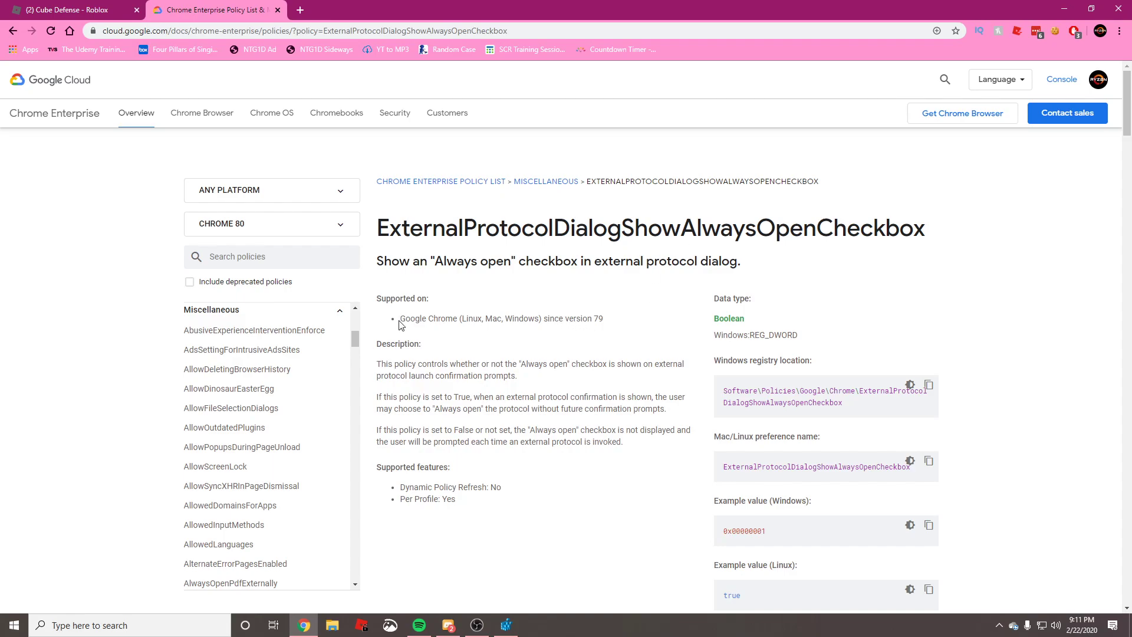
drag(400, 319, 506, 335)
click(602, 320)
drag(681, 228, 735, 252)
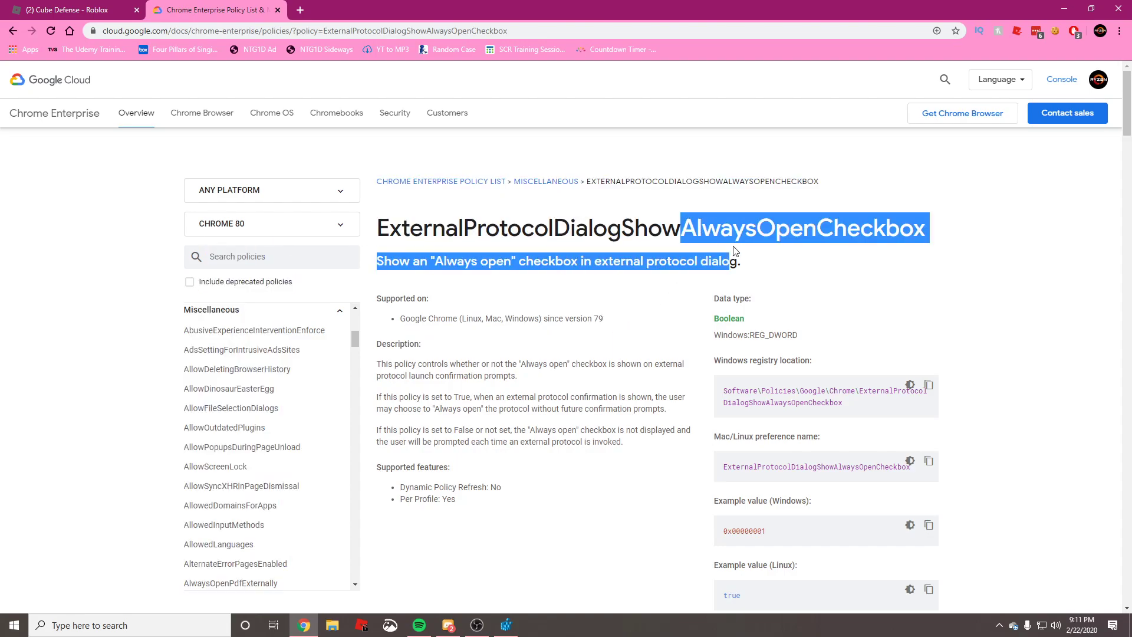
click(776, 246)
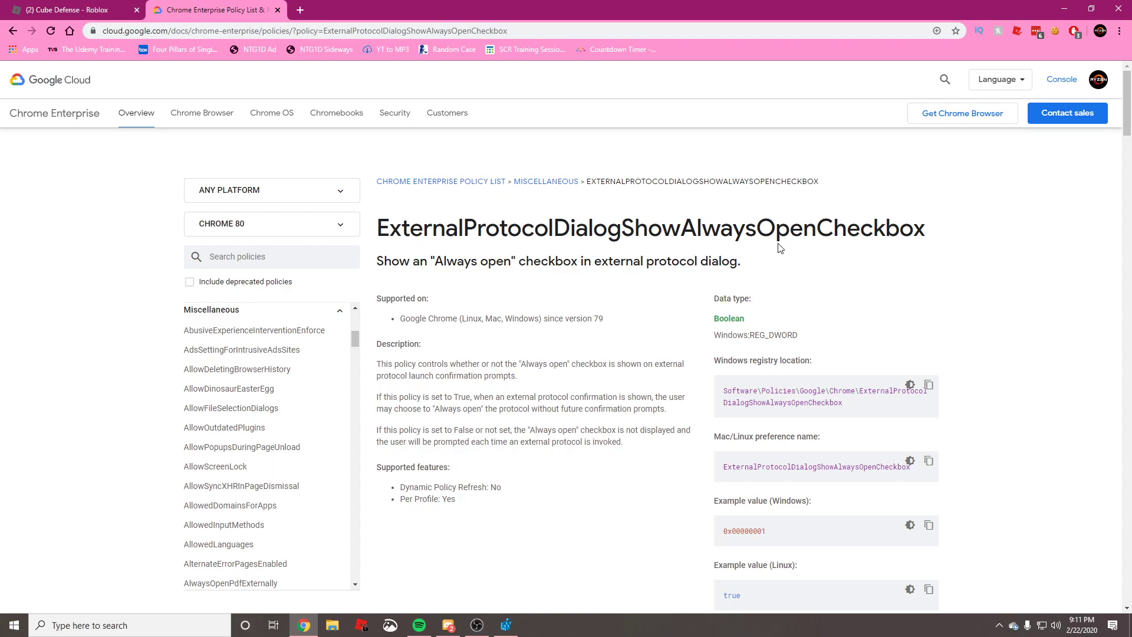
scroll(749, 284, down, 1)
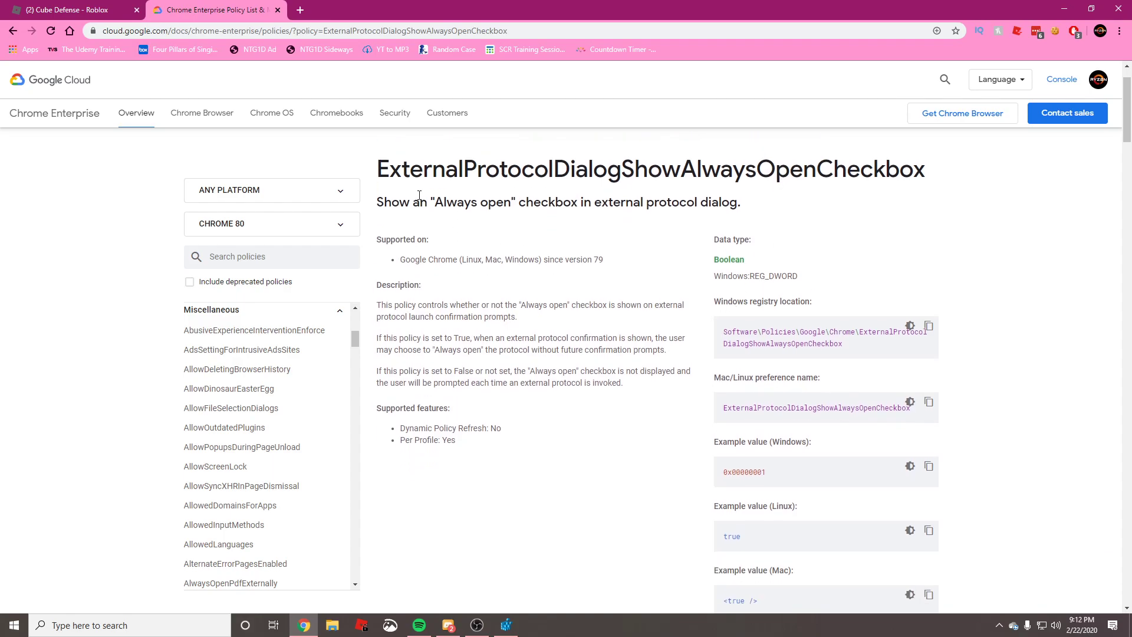
Step: Copy the heading 'ExternalProtocolDialogShowAlwaysOpenCheckbox' and return to Registry Editor
drag(381, 173, 932, 177)
right_click(932, 177)
click(913, 183)
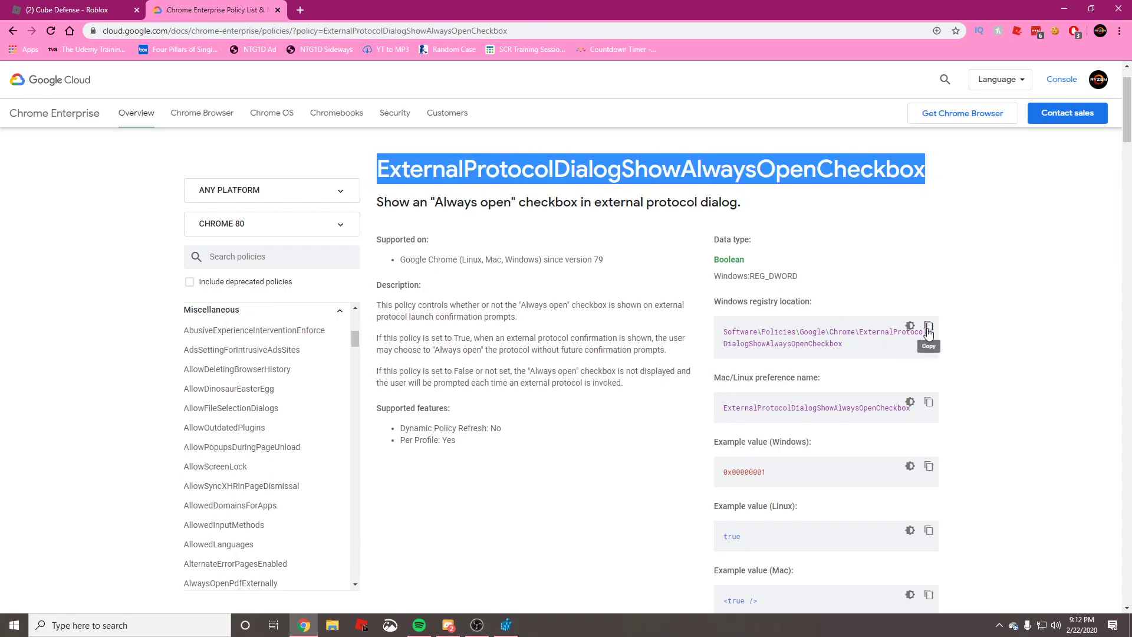
mouse_move(761, 344)
mouse_down()
mouse_move(696, 337)
mouse_move(761, 343)
mouse_up()
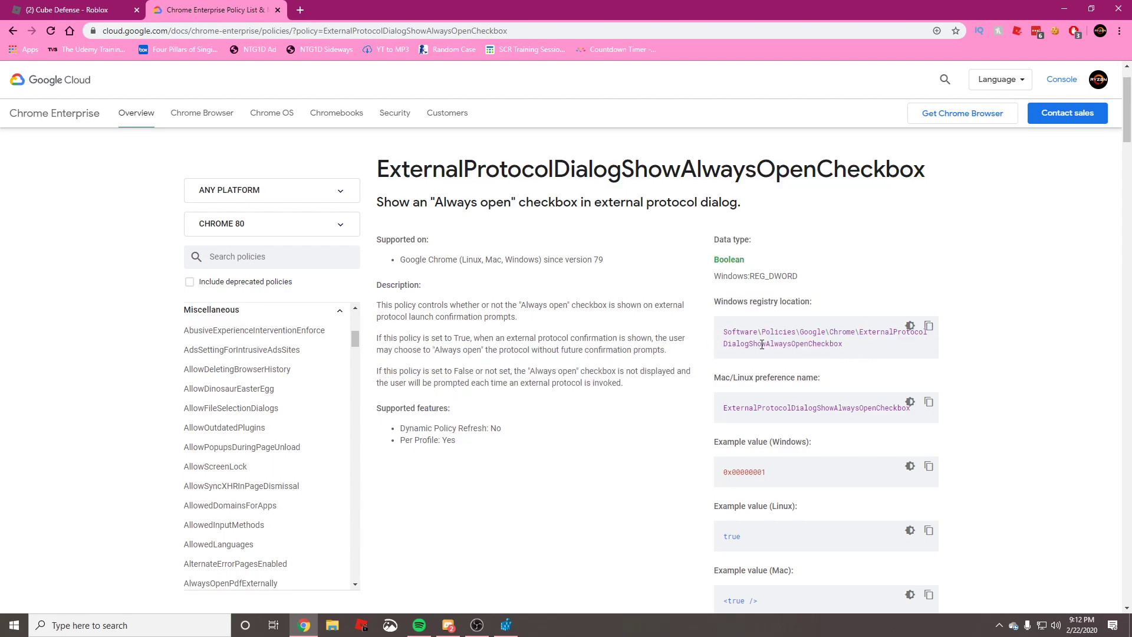
drag(713, 302, 819, 308)
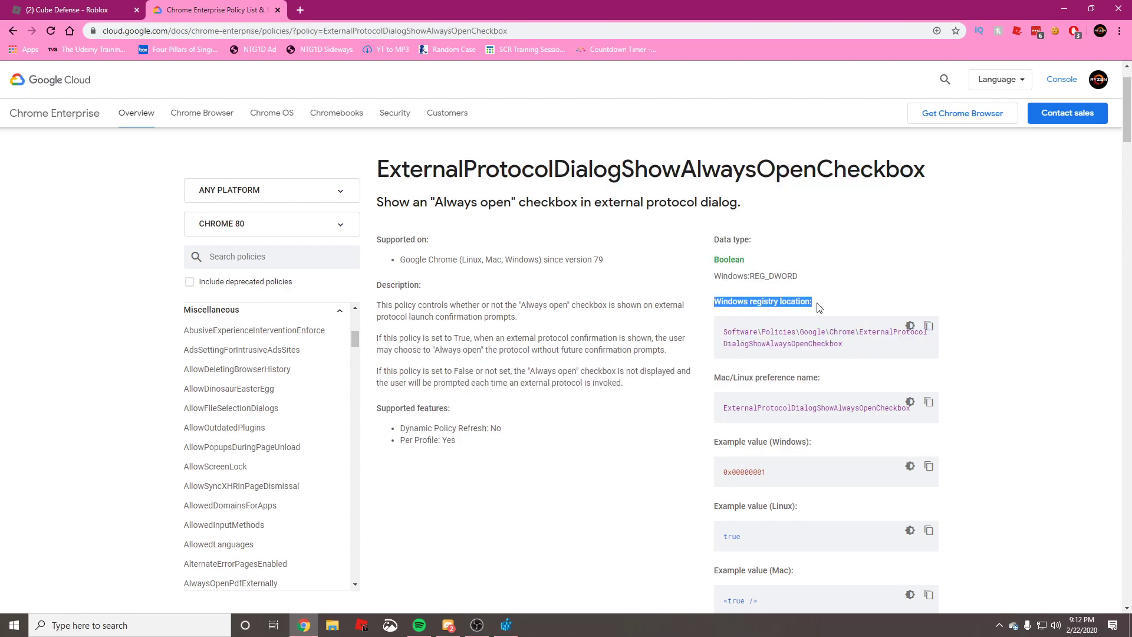
click(819, 307)
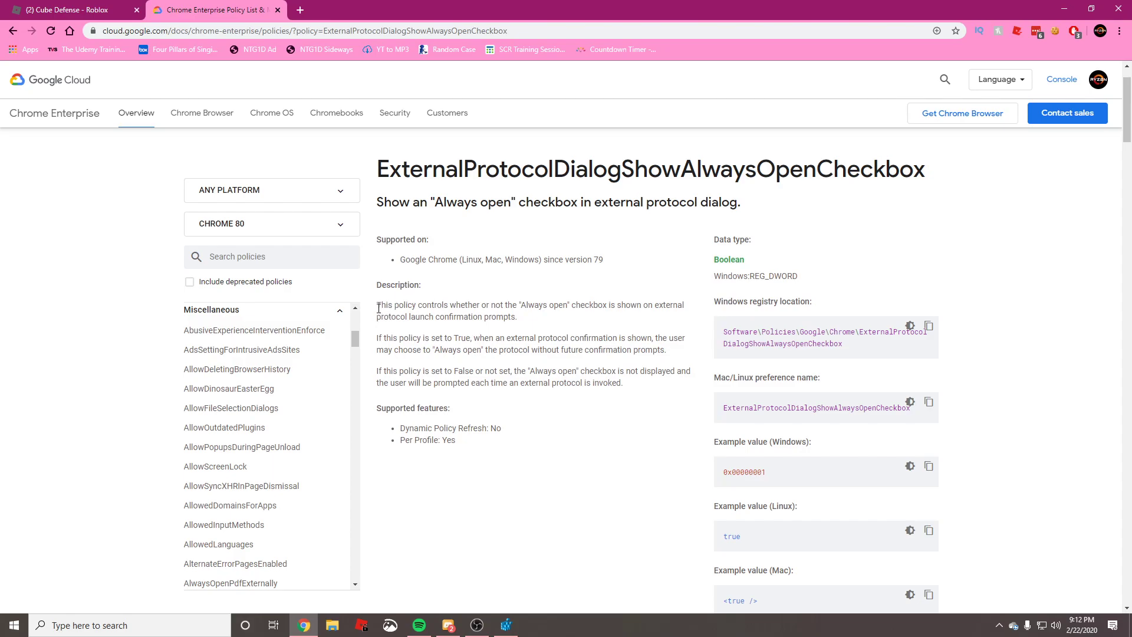
drag(387, 308, 598, 325)
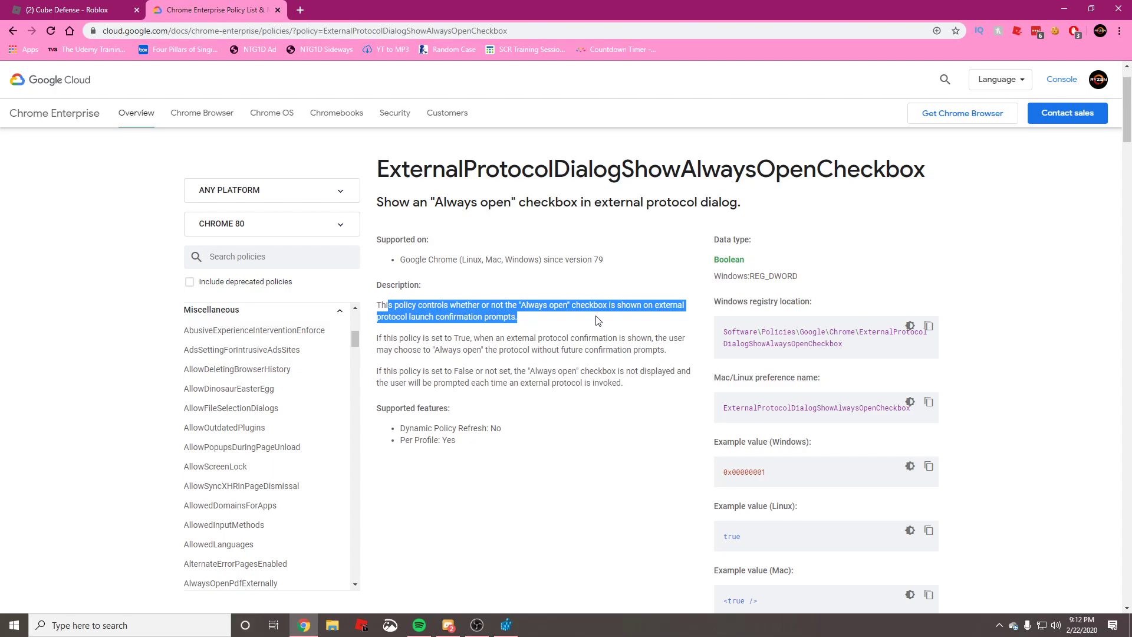
click(507, 630)
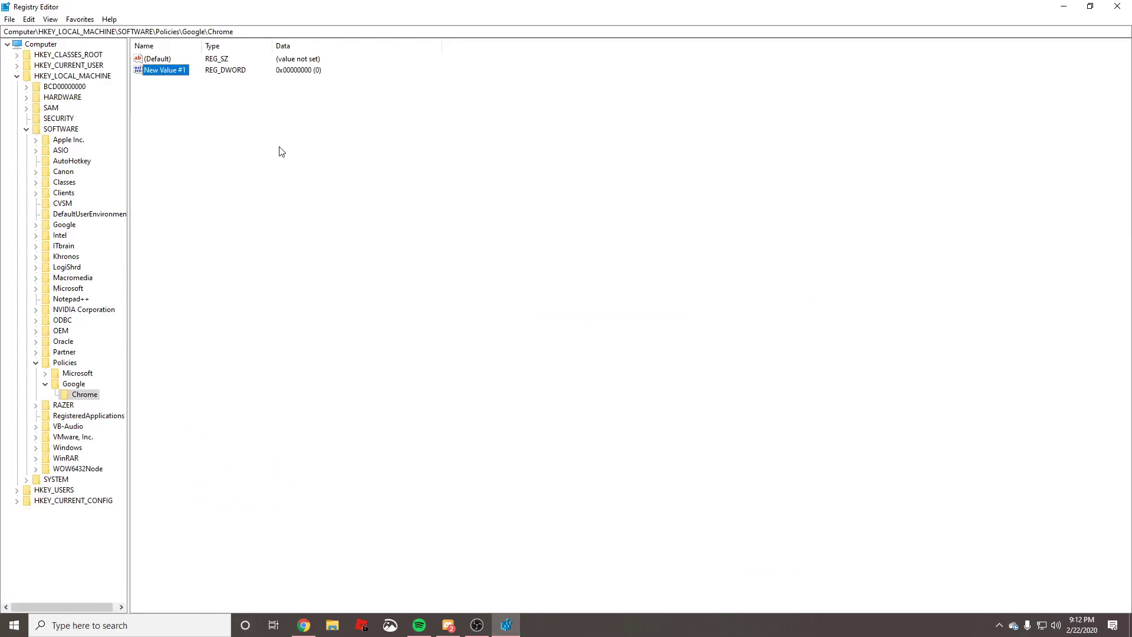
Step: Rename New Value #1 to the pasted name ExternalProtocolDialogShowAlwaysOpenCheckbox
click(190, 118)
right_click(172, 72)
click(190, 124)
key(BackSpace)
key(ctrl+v)
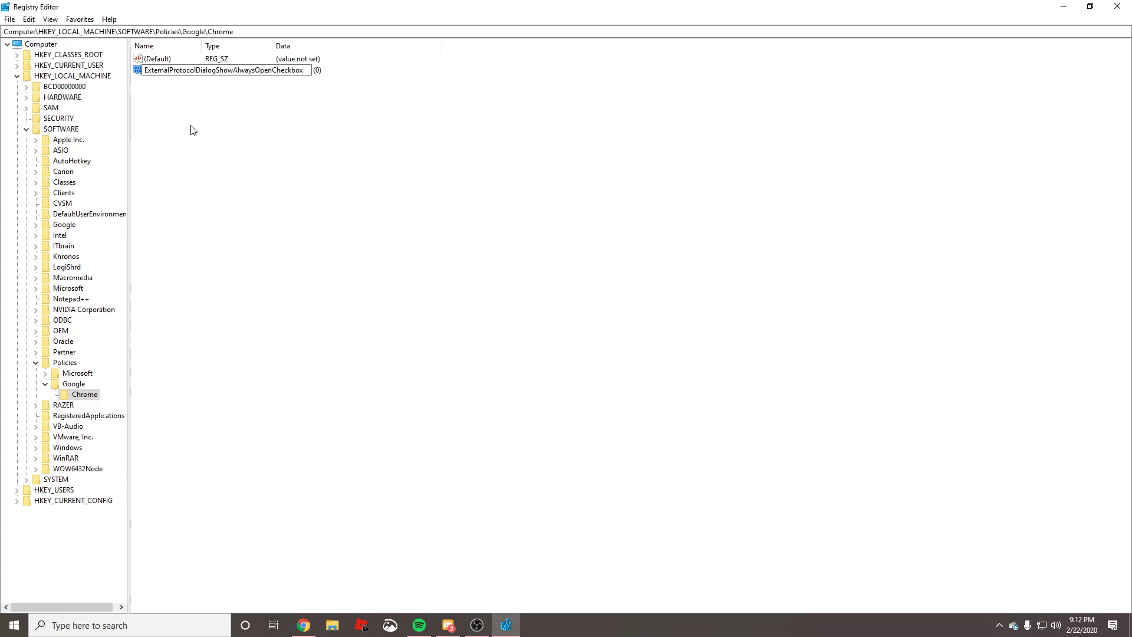
key(Return)
click(248, 84)
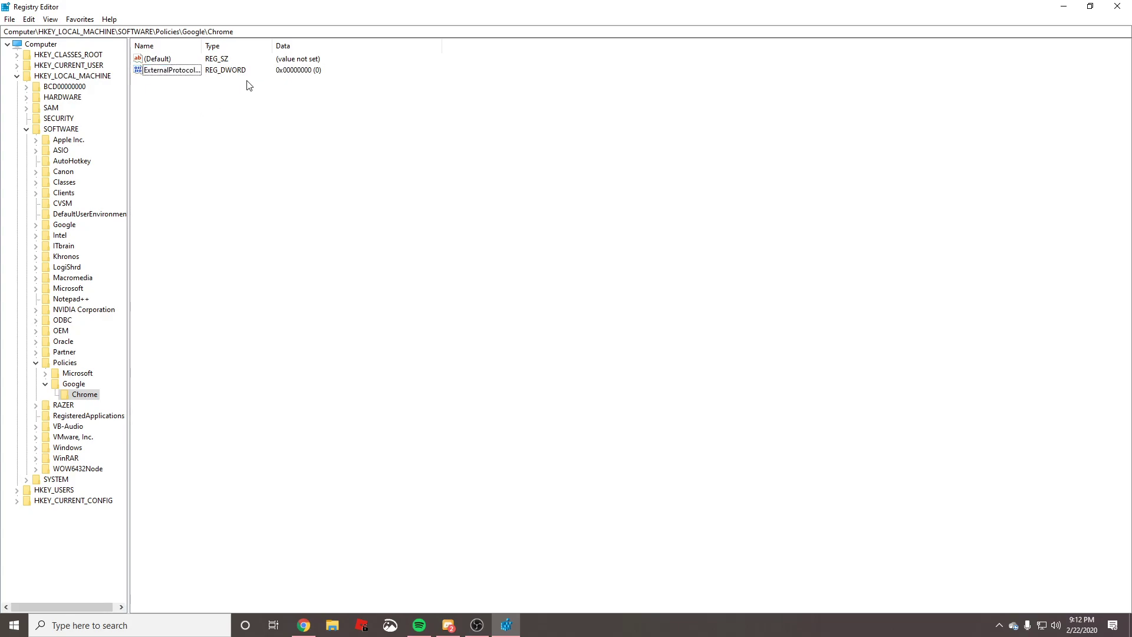
Step: Set the value's data to 1 and close Registry Editor
right_click(182, 72)
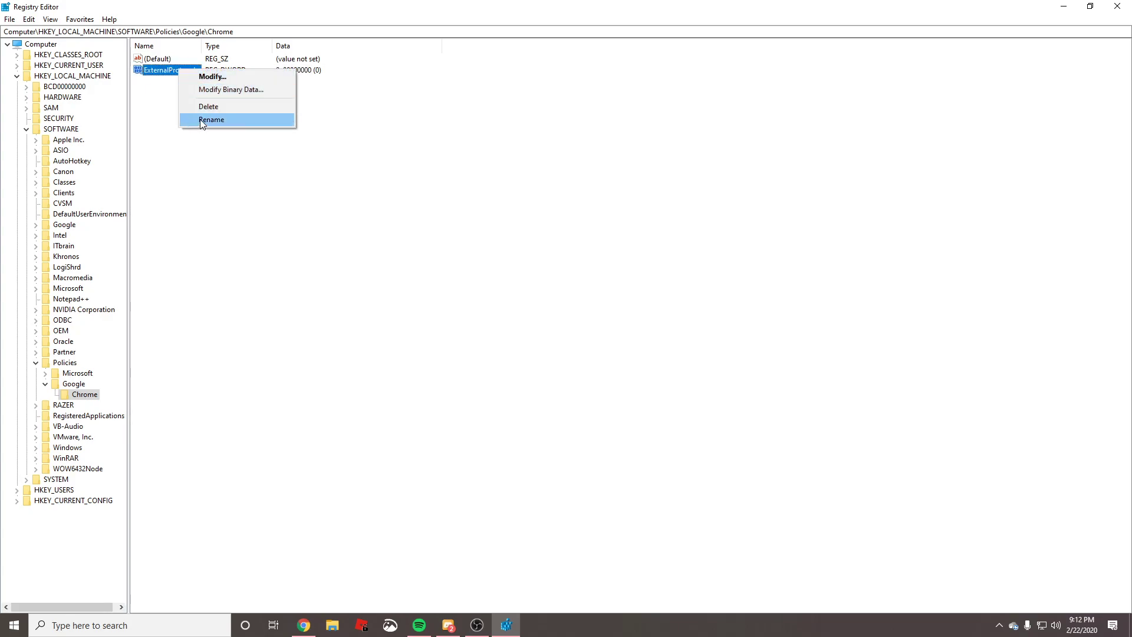
click(195, 79)
click(79, 120)
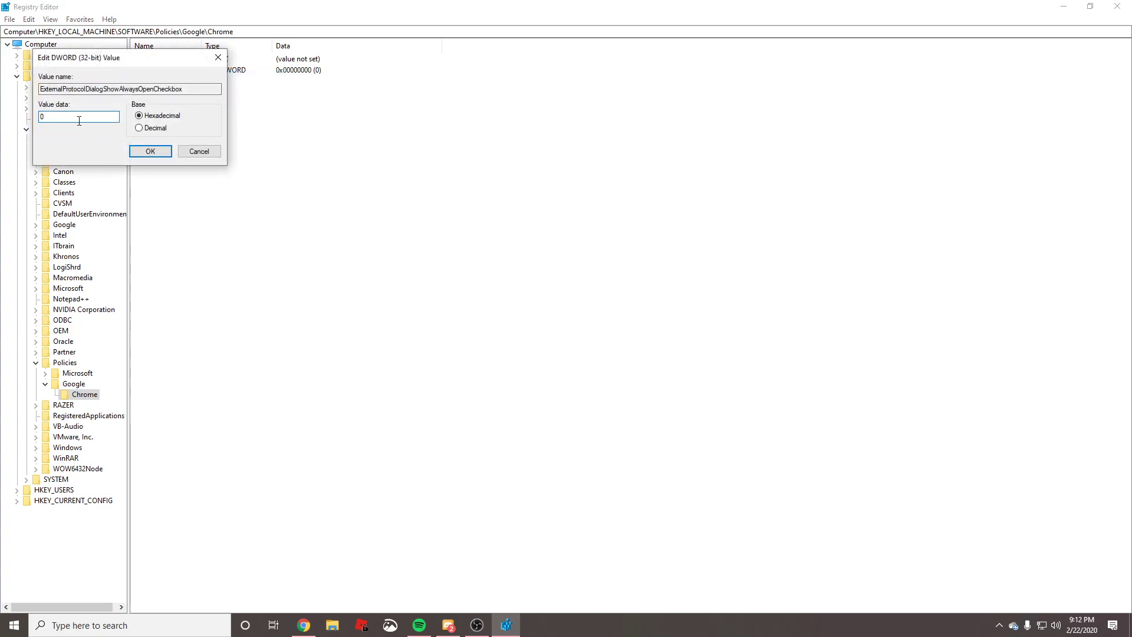
key(BackSpace)
text(1)
click(140, 156)
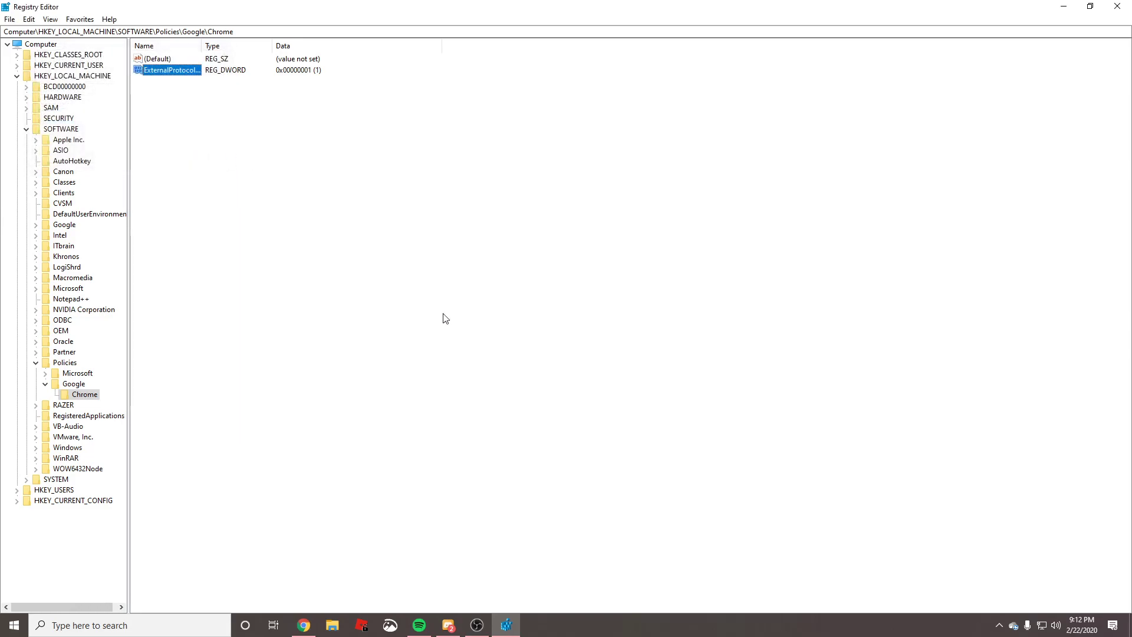
click(1118, 6)
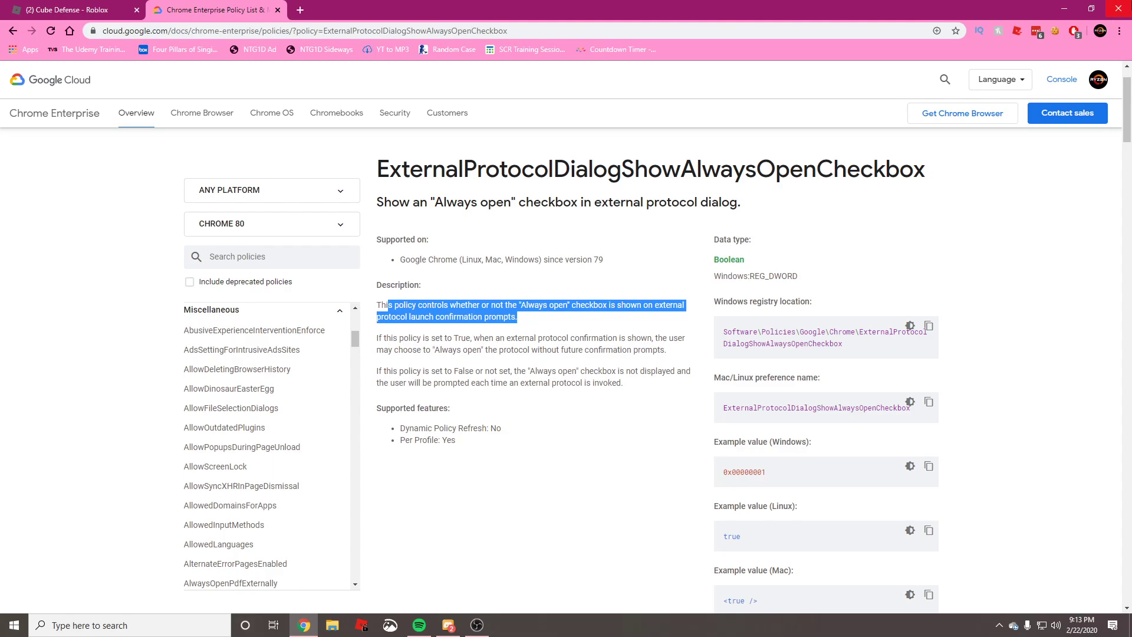
Step: Open Chrome's three-dot main menu on the ExternalProtocolDialogShowAlwaysOpenCheckbox policy page
click(1119, 33)
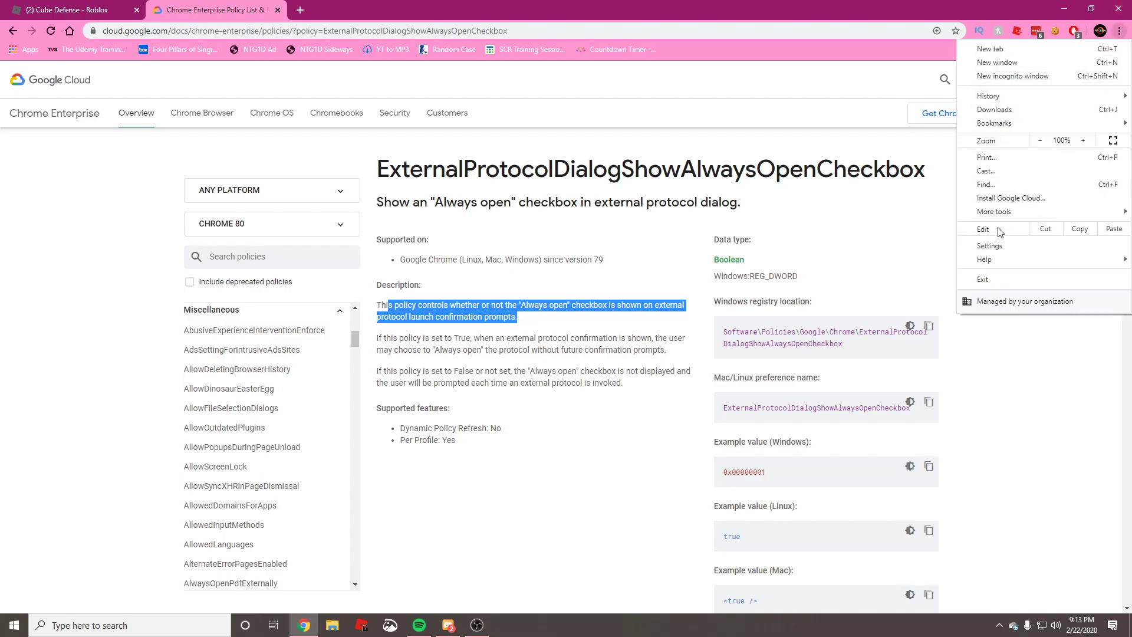
click(993, 246)
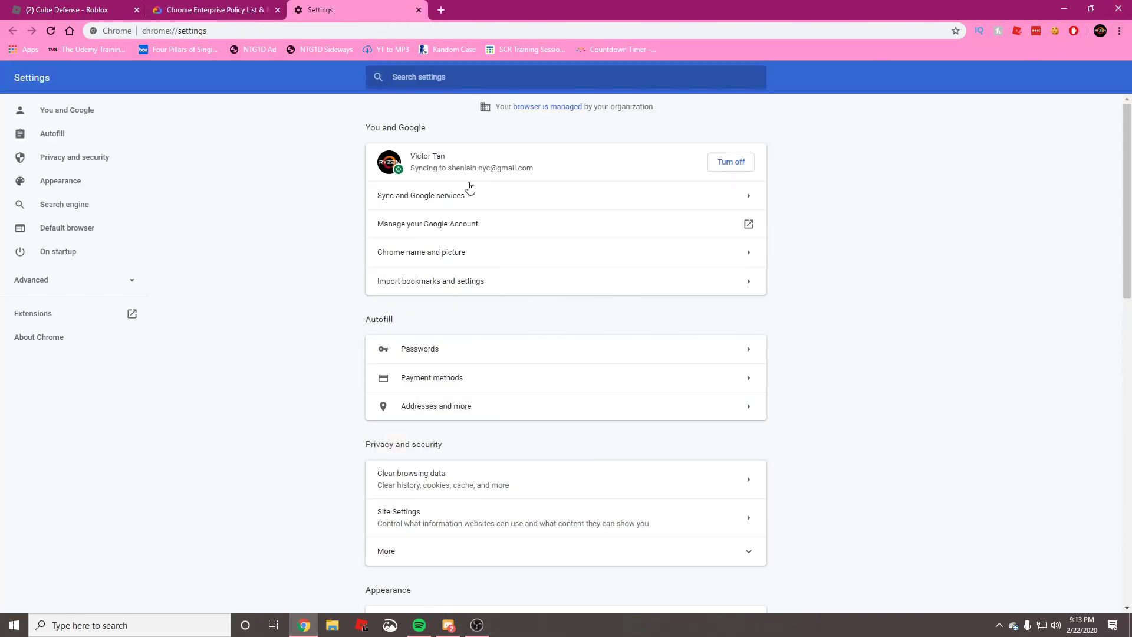
text(background)
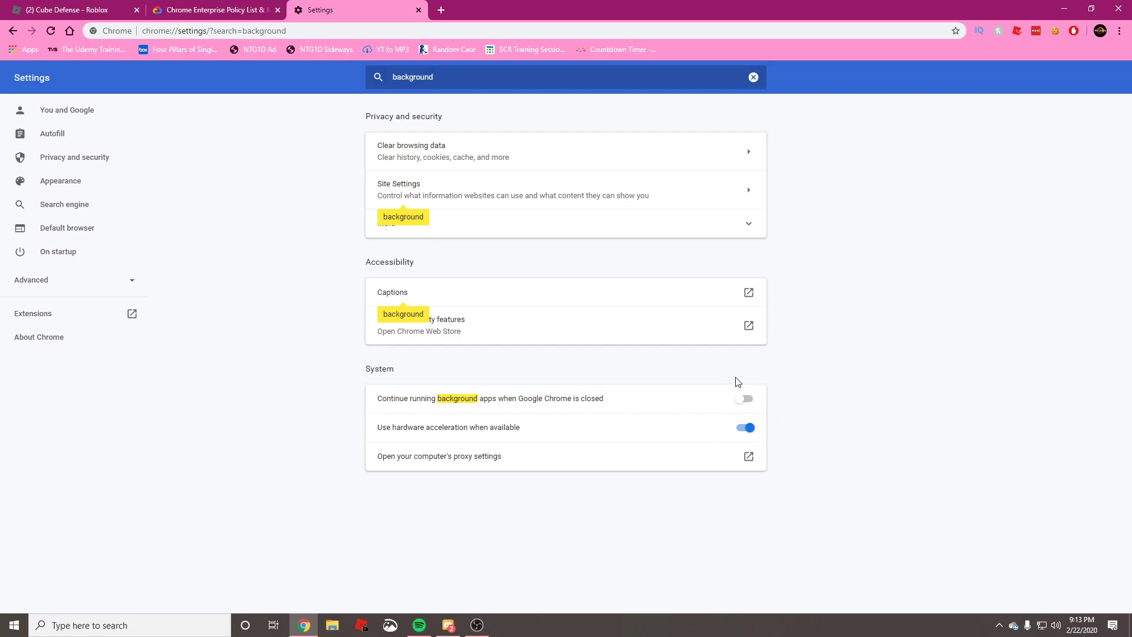
click(746, 399)
click(745, 399)
click(418, 10)
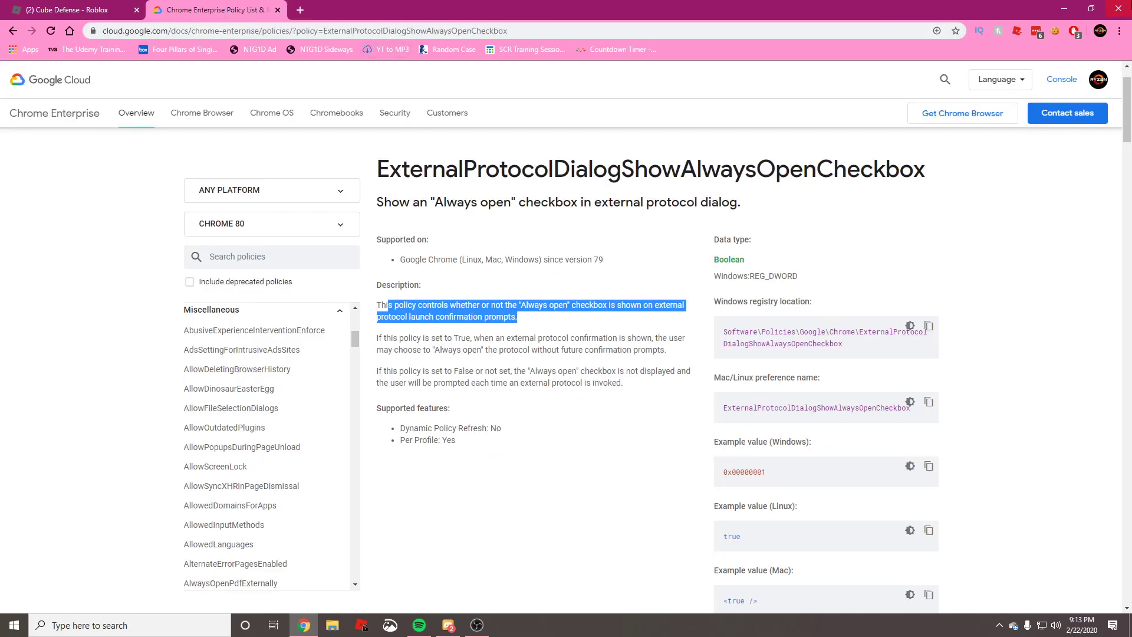
Step: Restart Chrome, then close the YouTube, Gmail and Twitter tabs, leaving only Roblox's Cube Defense page
click(1118, 9)
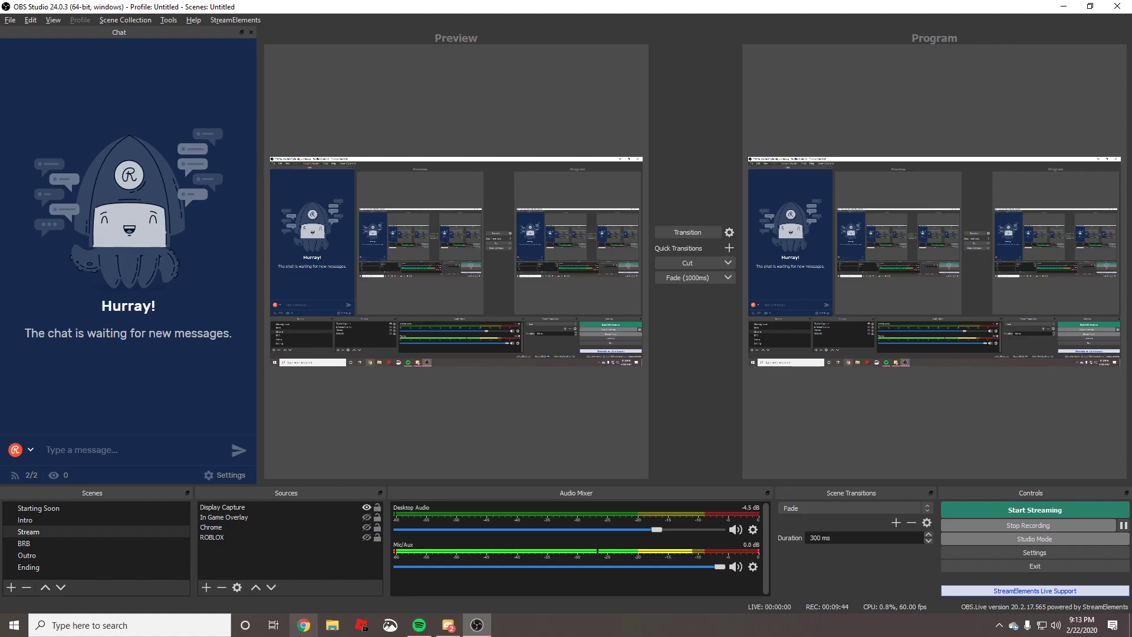
click(303, 625)
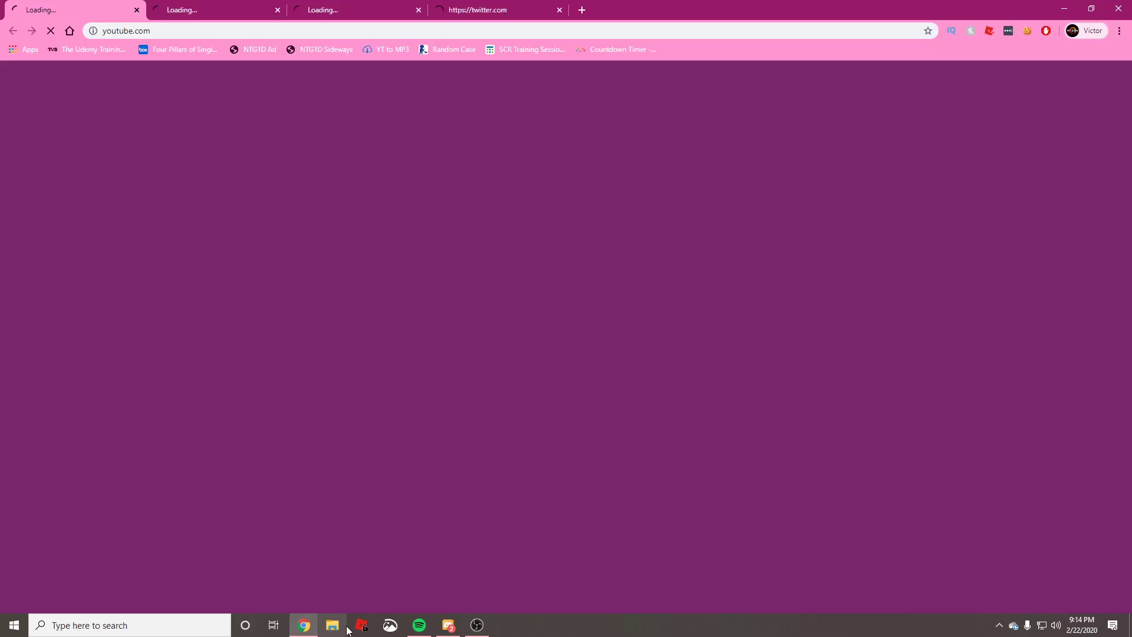
click(136, 10)
click(277, 10)
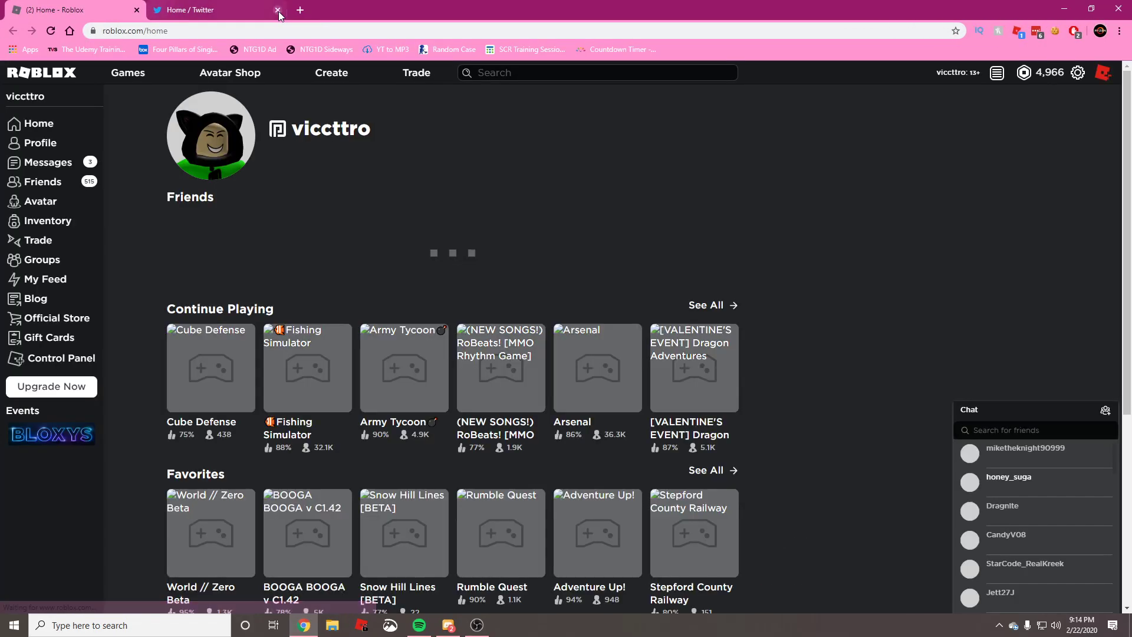
click(277, 10)
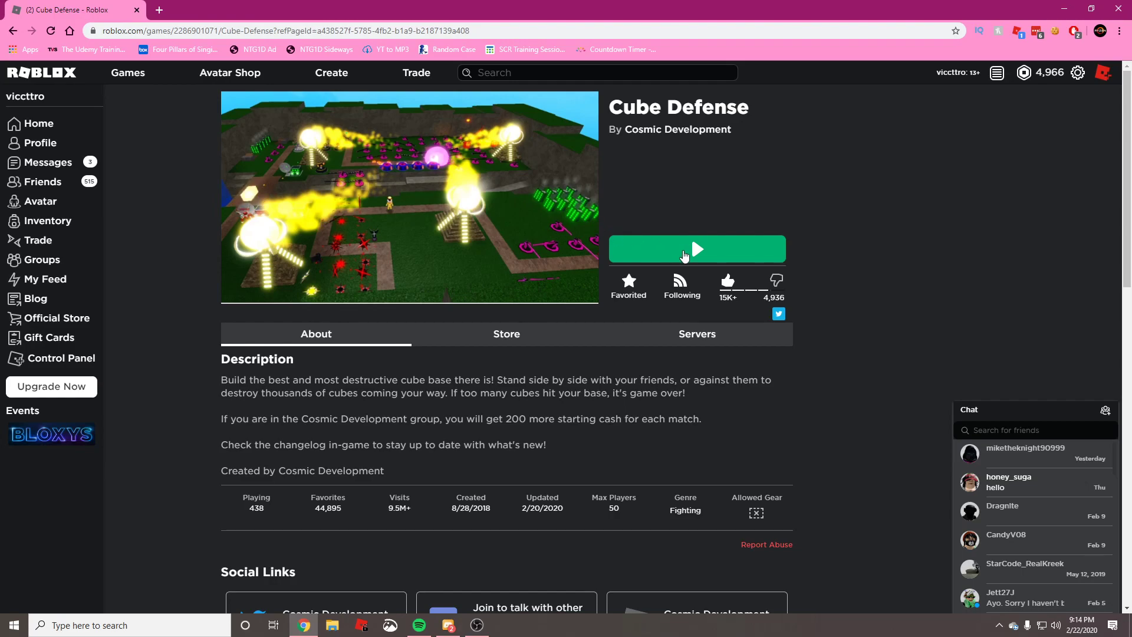
Step: Launch Cube Defense with the green Play button, so Roblox starts loading with no confirmation prompt
click(682, 249)
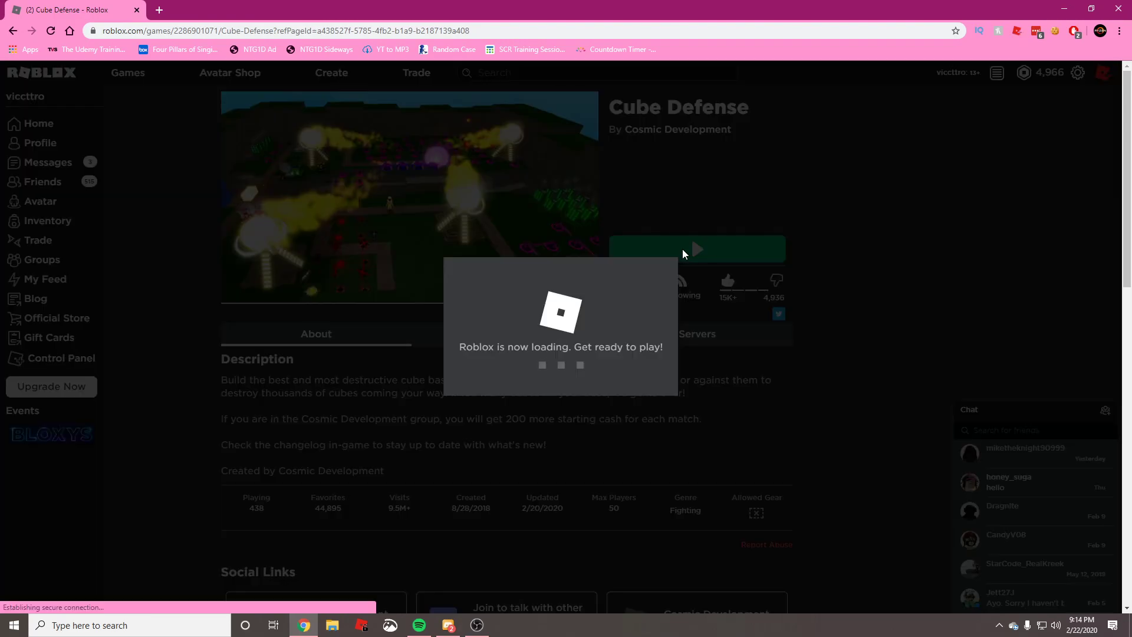